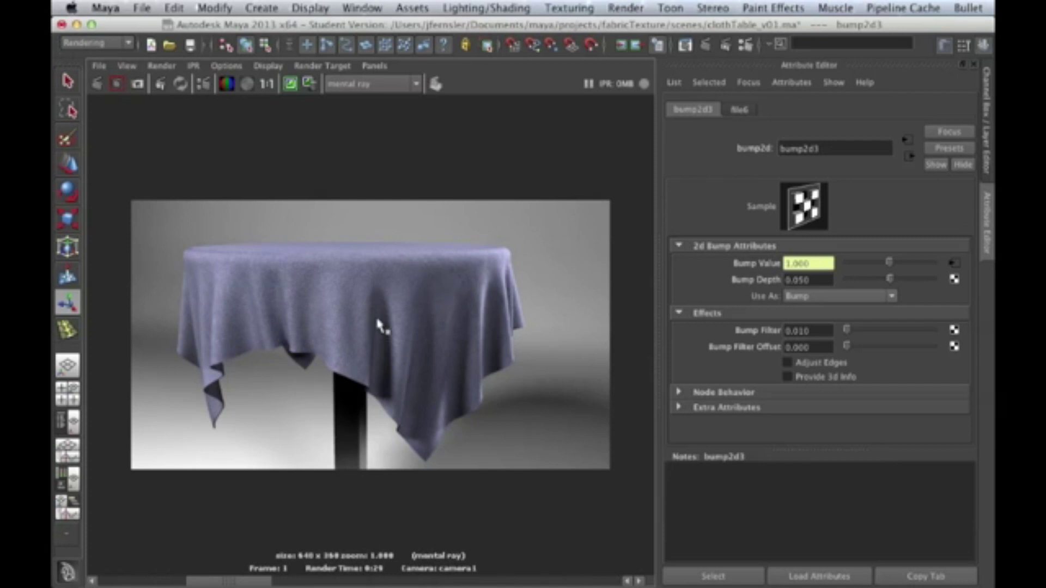
Step: Spread out the tableCloth_shader network in the work area, spacing its placement, file texture, bump and shader nodes apart
{"action": "key", "text": "space"}
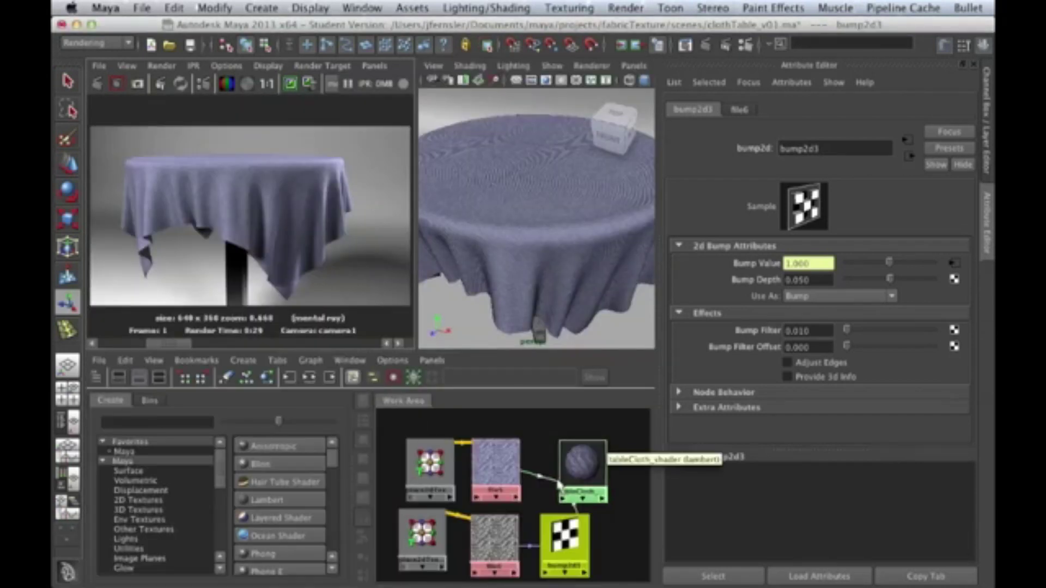
{"action": "scroll", "coordinate": [524, 444], "scroll_direction": "down", "scroll_amount": 3}
{"action": "middle_click_drag", "start_coordinate": [523, 445], "coordinate": [525, 424], "text": "alt"}
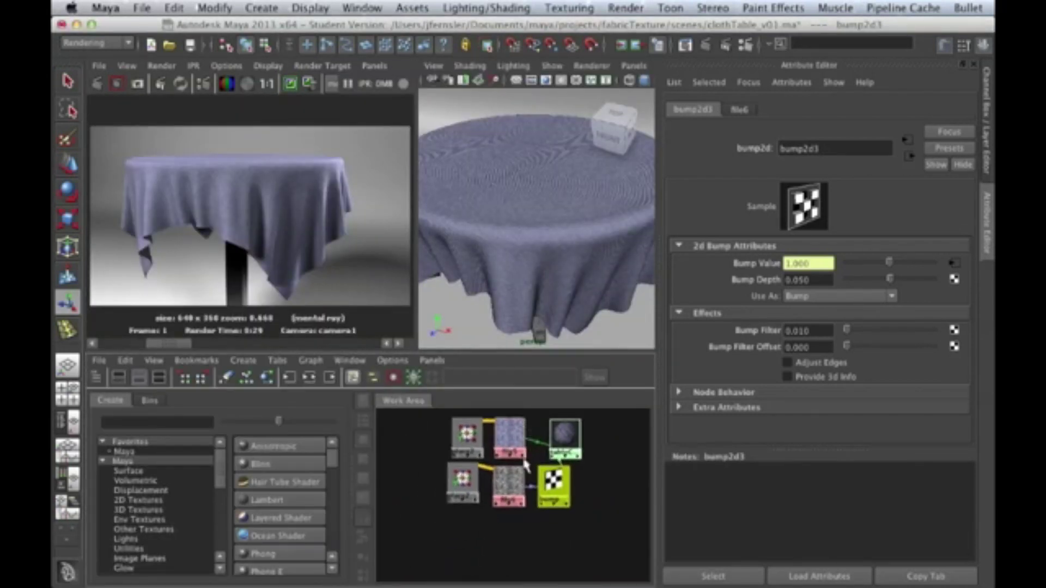
{"action": "left_click_drag", "start_coordinate": [464, 436], "coordinate": [440, 435]}
{"action": "left_click_drag", "start_coordinate": [467, 481], "coordinate": [440, 483]}
{"action": "left_click_drag", "start_coordinate": [510, 438], "coordinate": [481, 439]}
{"action": "mouse_move", "coordinate": [508, 482]}
{"action": "left_mouse_down"}
{"action": "mouse_move", "coordinate": [484, 479]}
{"action": "mouse_move", "coordinate": [529, 480]}
{"action": "mouse_move", "coordinate": [522, 483]}
{"action": "left_mouse_up"}
{"action": "left_click_drag", "start_coordinate": [561, 444], "coordinate": [570, 455]}
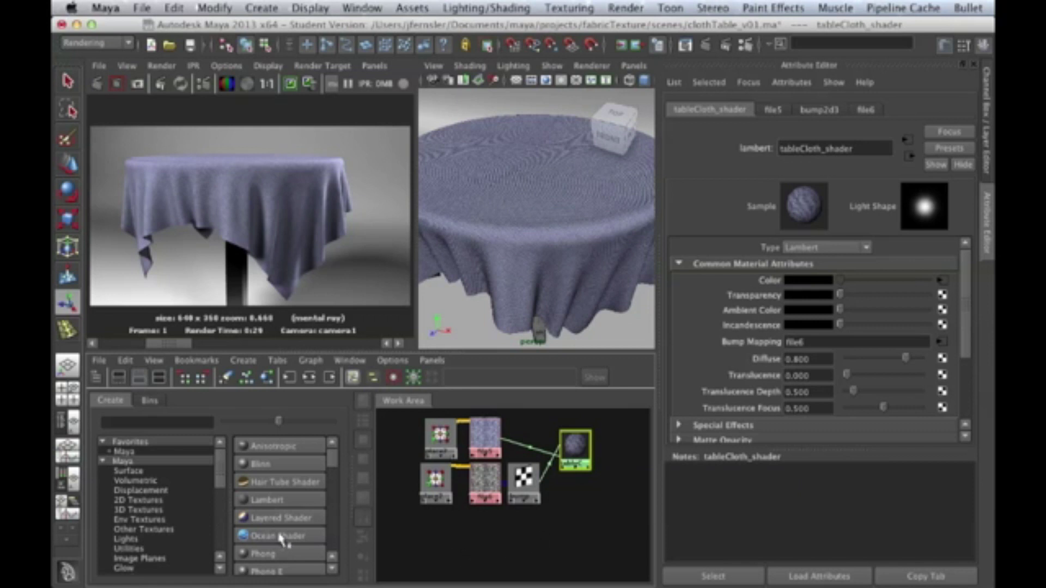
Step: Create a 2D Ramp texture, place it with its placement node below the bump network, and enlarge the attribute area to show the whole ramp
{"action": "left_click_drag", "start_coordinate": [215, 459], "coordinate": [216, 467]}
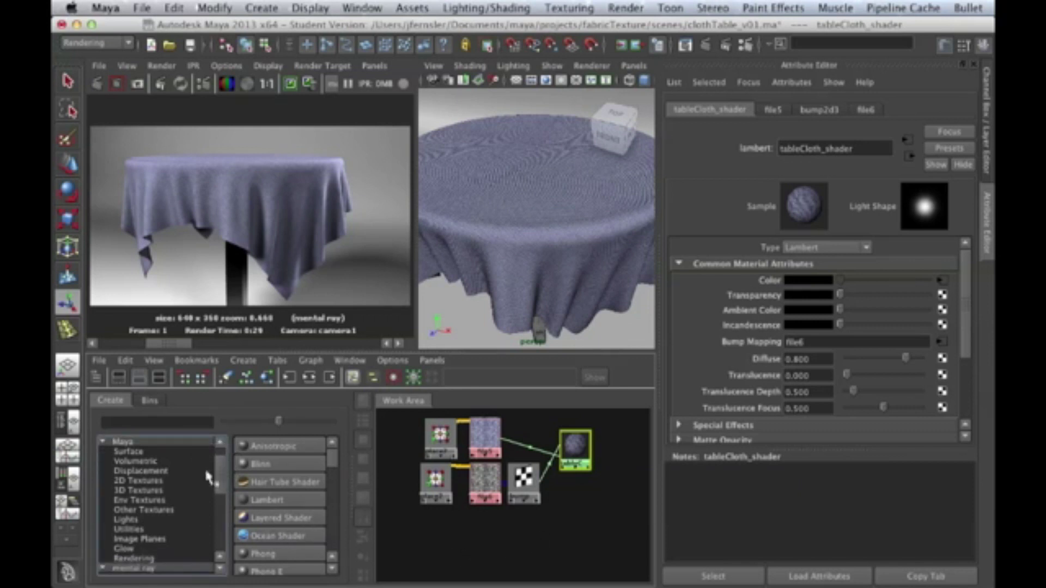
{"action": "left_click", "coordinate": [138, 480]}
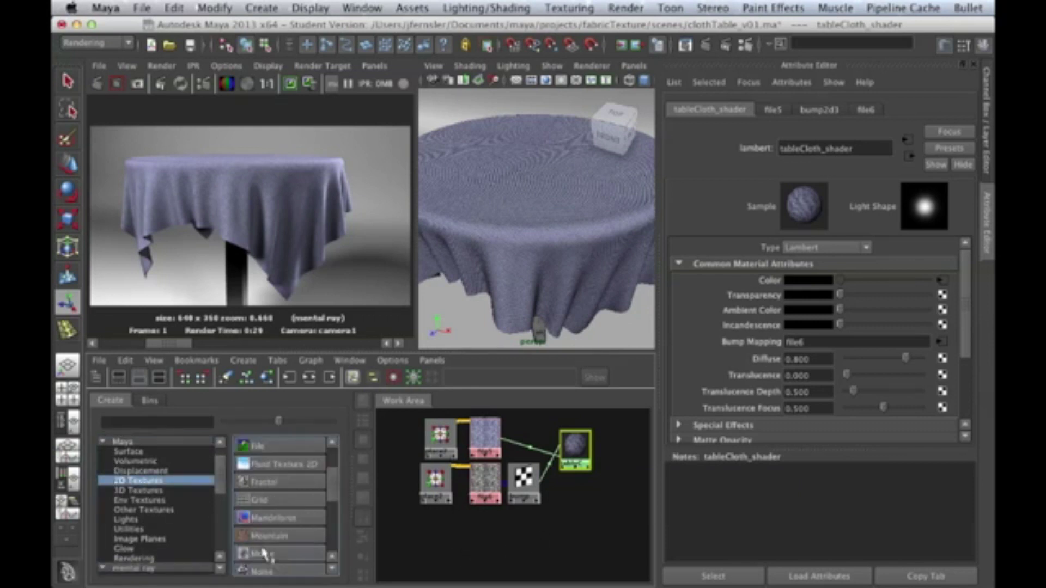
{"action": "scroll", "coordinate": [267, 555], "scroll_direction": "down", "scroll_amount": 5}
{"action": "left_click", "coordinate": [267, 481]}
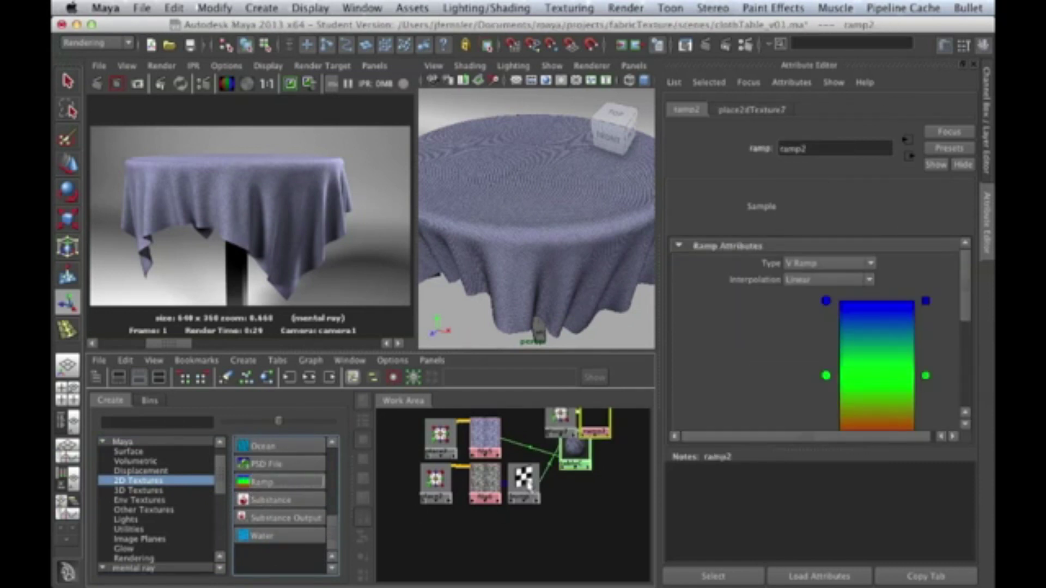
{"action": "left_click_drag", "start_coordinate": [561, 421], "coordinate": [486, 532]}
{"action": "left_click_drag", "start_coordinate": [586, 434], "coordinate": [518, 549]}
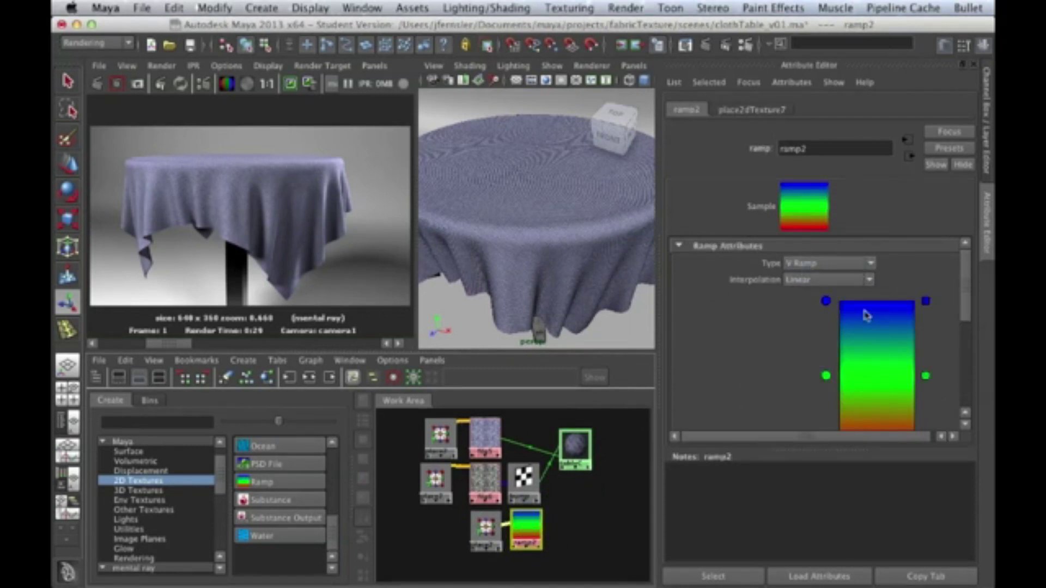
{"action": "left_click_drag", "start_coordinate": [856, 442], "coordinate": [843, 576]}
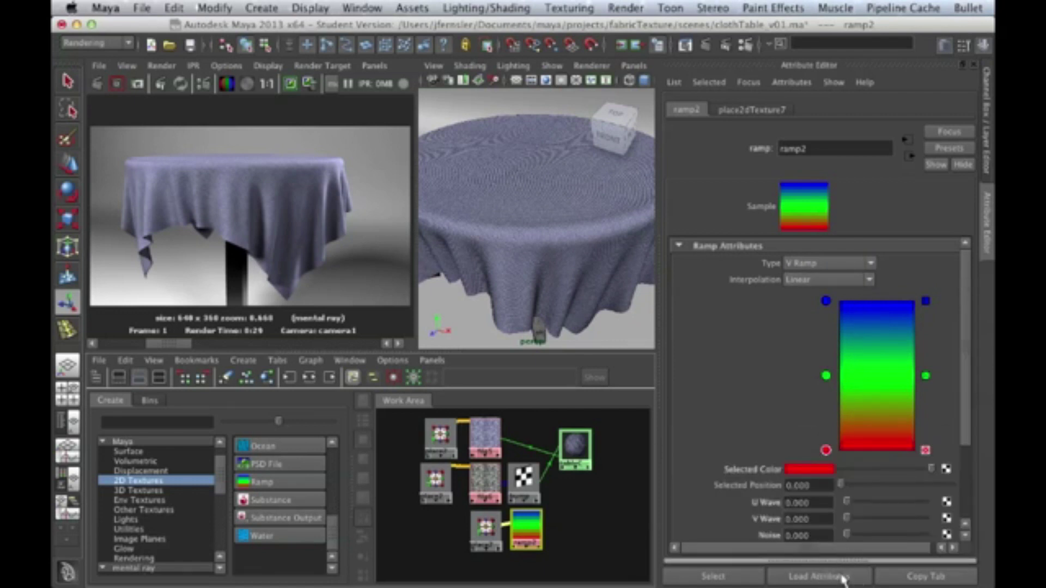
Step: Delete the new ramp's 2D texture placement node and select the ramp
{"action": "left_click_drag", "start_coordinate": [485, 529], "coordinate": [514, 535]}
{"action": "left_click", "coordinate": [475, 532]}
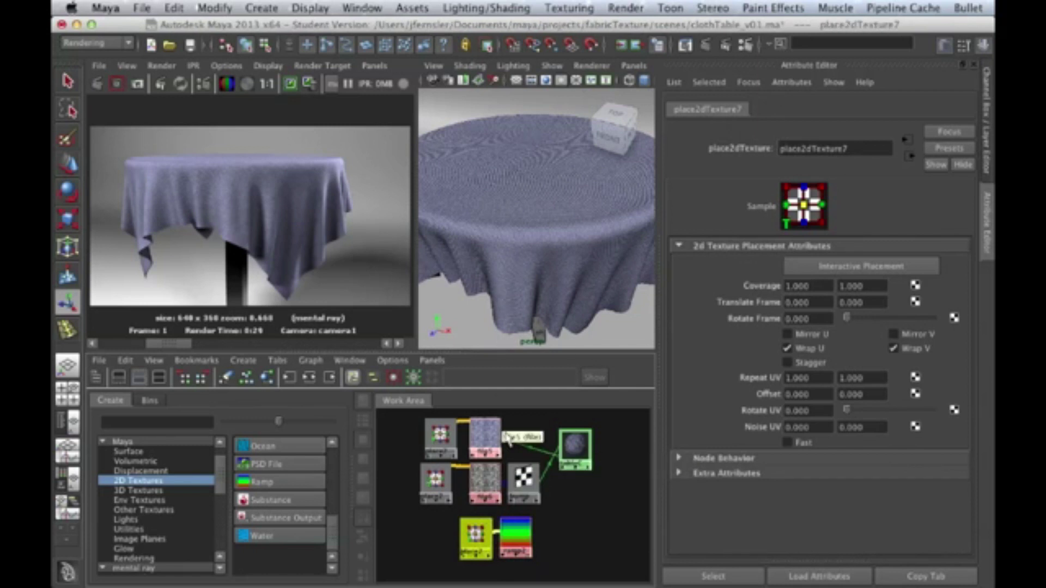
{"action": "mouse_move", "coordinate": [477, 534]}
{"action": "left_mouse_down"}
{"action": "mouse_move", "coordinate": [470, 525]}
{"action": "mouse_move", "coordinate": [478, 539]}
{"action": "mouse_move", "coordinate": [504, 539]}
{"action": "mouse_move", "coordinate": [494, 540]}
{"action": "left_mouse_up"}
{"action": "key", "text": "Delete"}
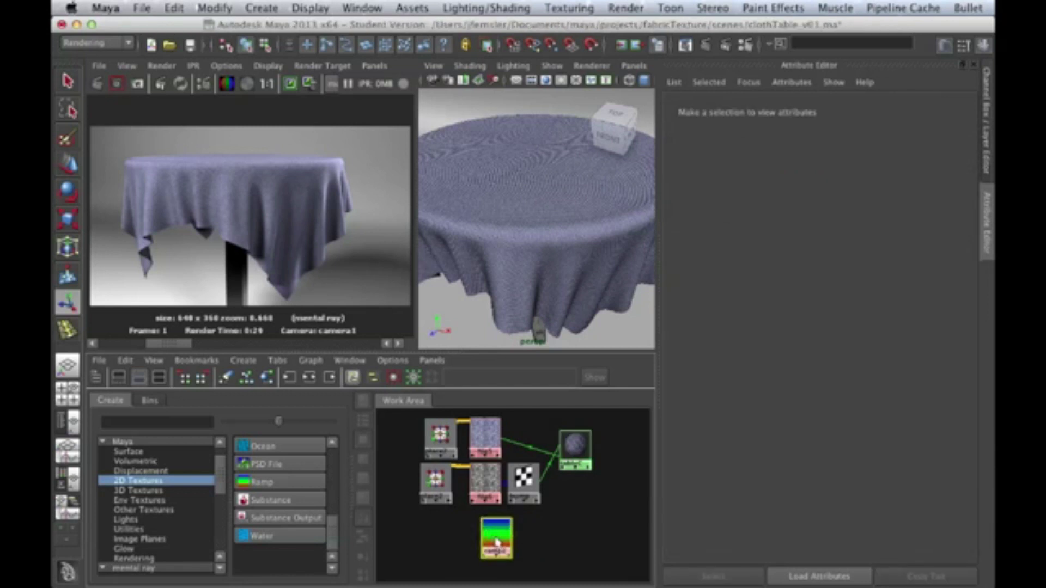
{"action": "left_click", "coordinate": [496, 541]}
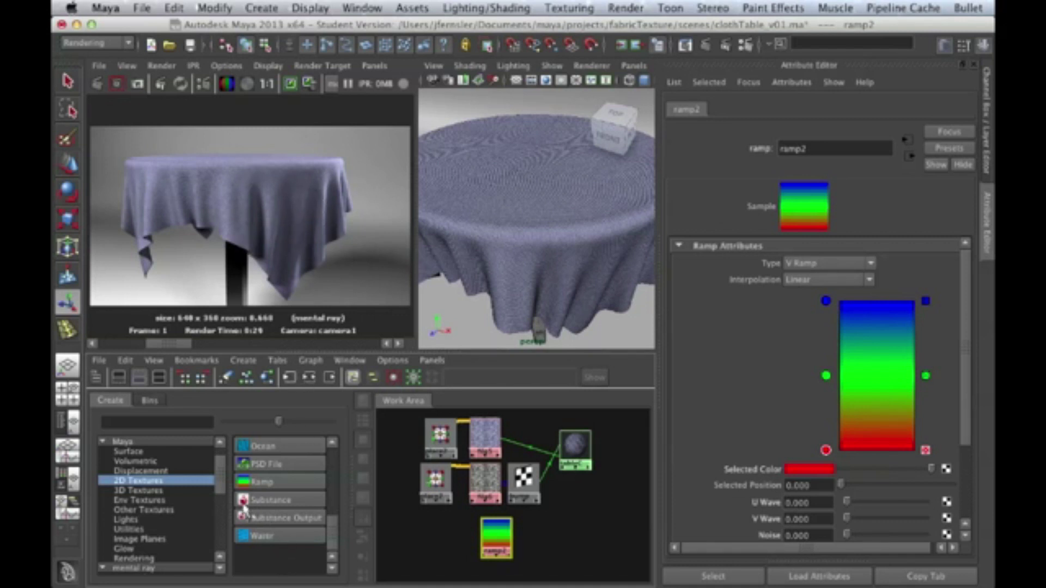
Step: Create a Sampler Info utility node and place it beside the ramp in the work area
{"action": "left_click_drag", "start_coordinate": [219, 472], "coordinate": [220, 487]}
{"action": "left_click", "coordinate": [128, 471]}
{"action": "left_click_drag", "start_coordinate": [332, 470], "coordinate": [334, 538]}
{"action": "scroll", "coordinate": [316, 493], "scroll_direction": "up", "scroll_amount": 2}
{"action": "scroll", "coordinate": [316, 492], "scroll_direction": "up", "scroll_amount": 2}
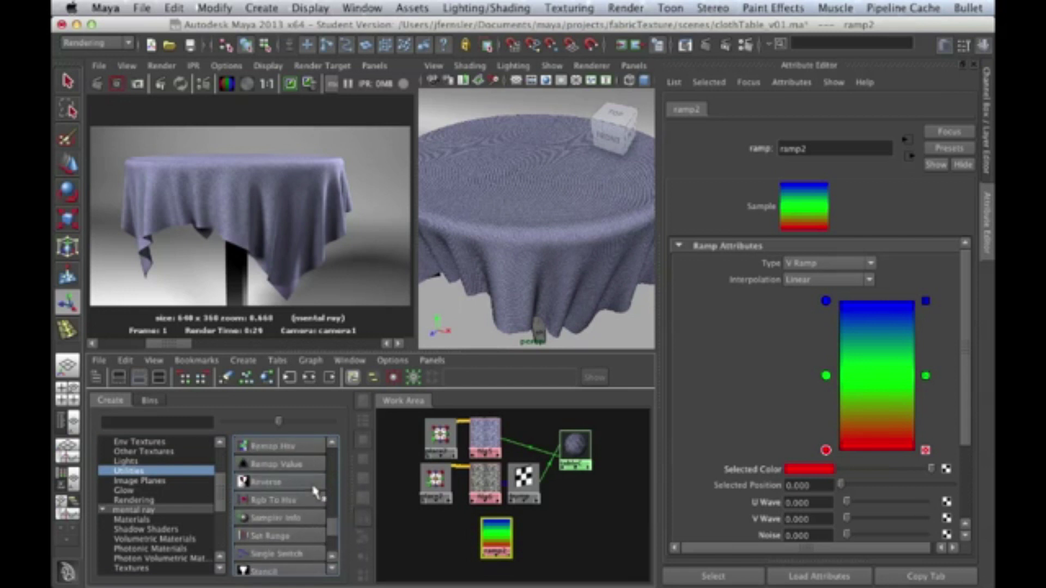
{"action": "left_click", "coordinate": [280, 521]}
{"action": "left_click_drag", "start_coordinate": [596, 501], "coordinate": [451, 533]}
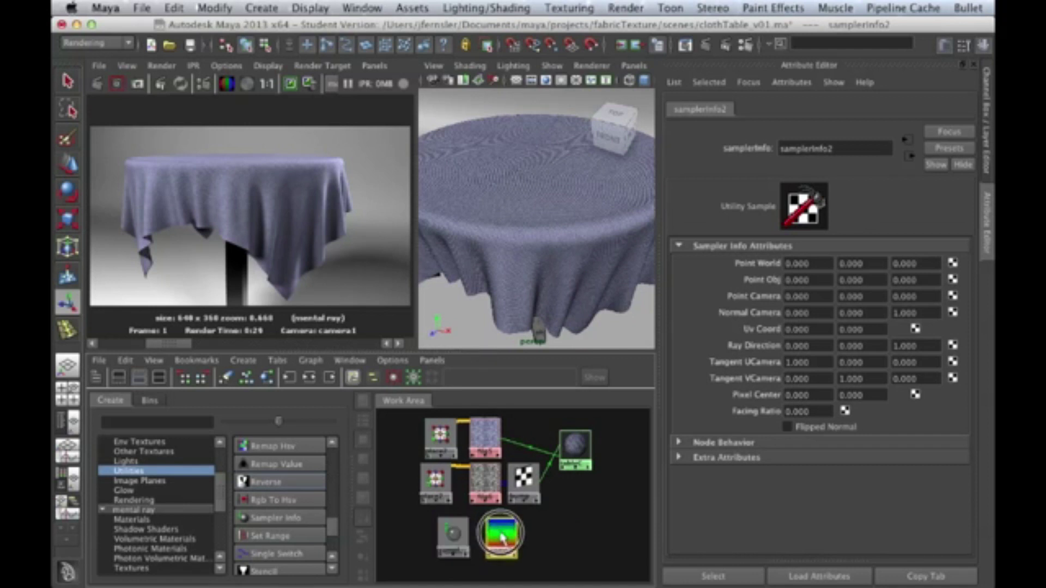
Step: Examine the Sampler Info node's Facing Ratio attribute and the ramp's color attributes
{"action": "left_click", "coordinate": [512, 533]}
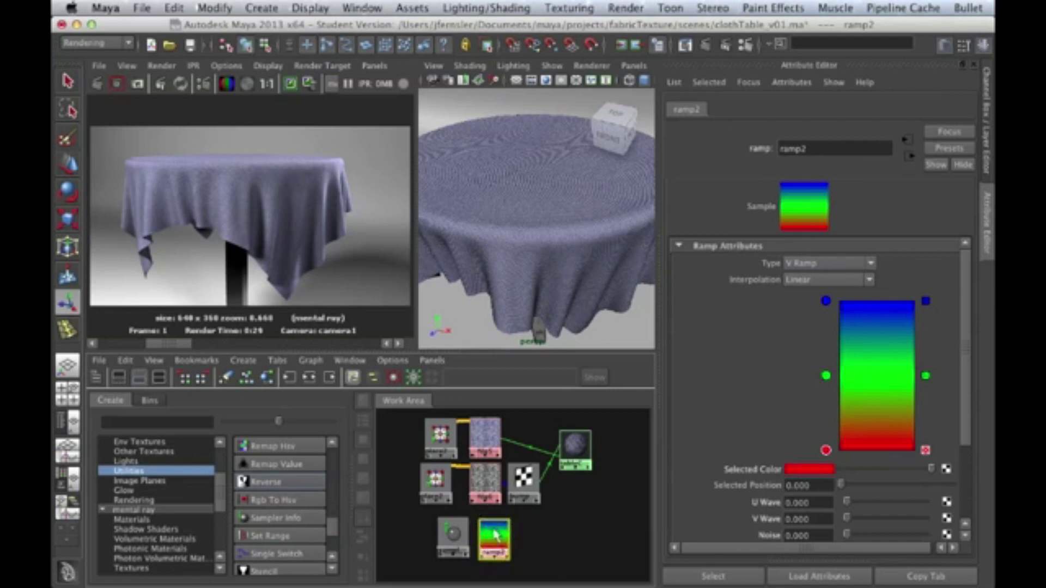
{"action": "left_click", "coordinate": [448, 535]}
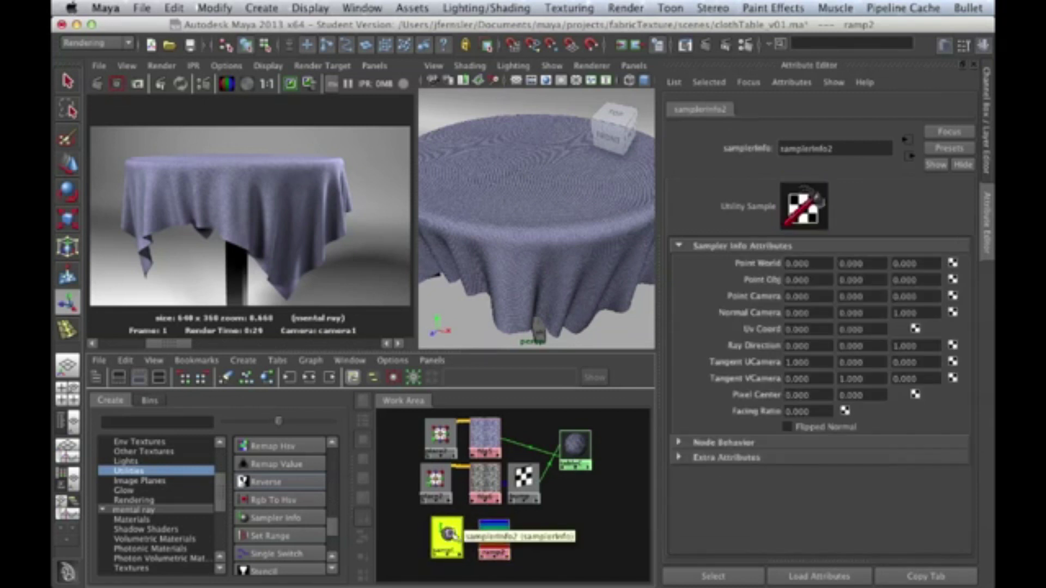
{"action": "double_click", "coordinate": [813, 407]}
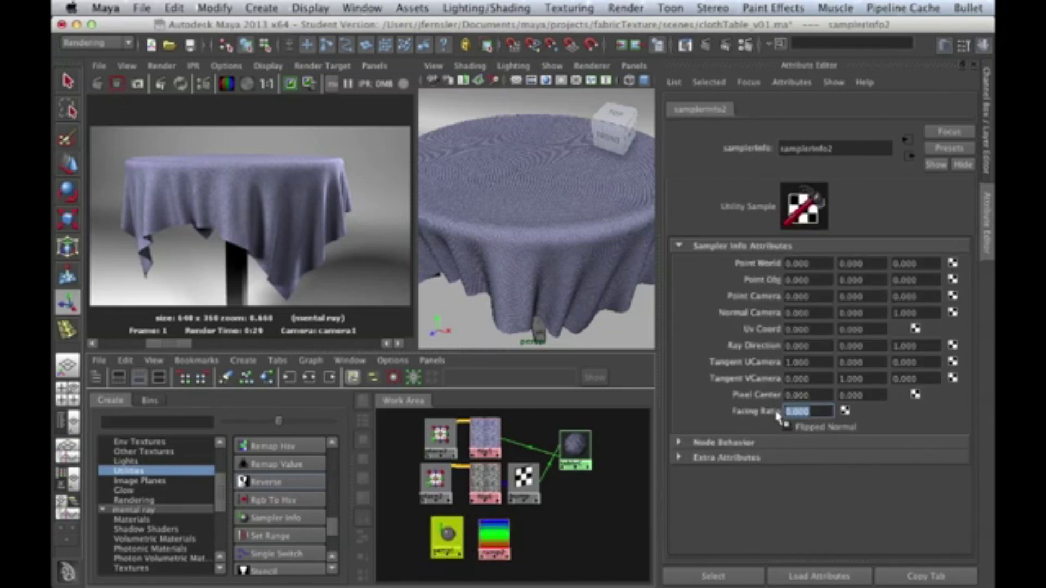
{"action": "left_click", "coordinate": [492, 519]}
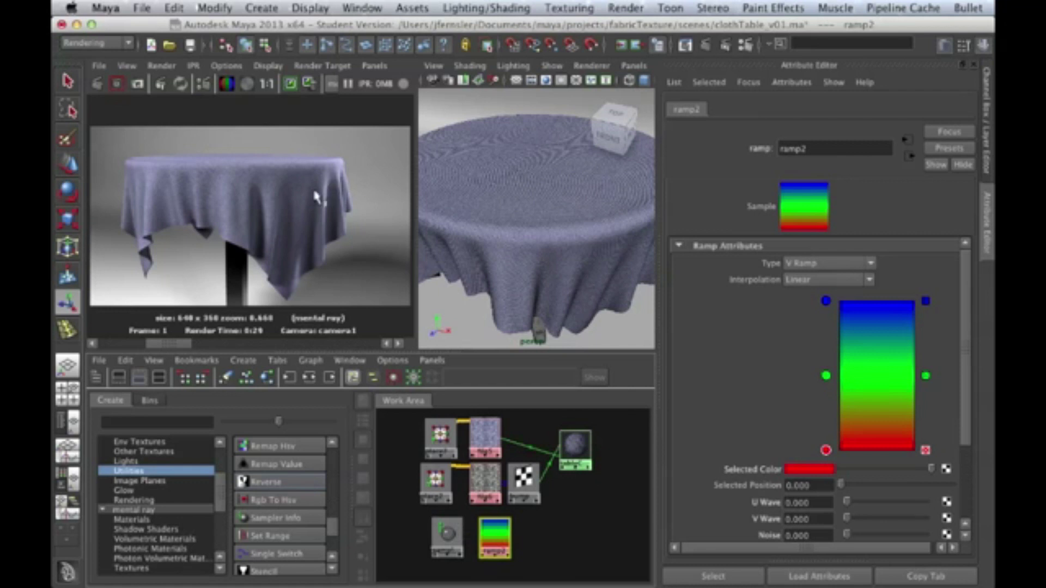
{"action": "middle_click_drag", "start_coordinate": [449, 536], "coordinate": [494, 529]}
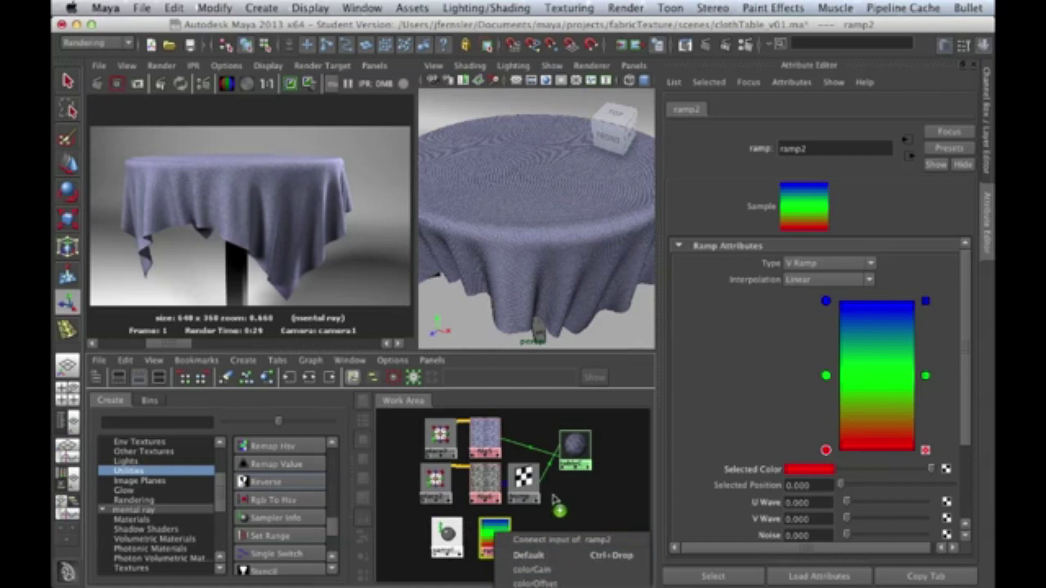
{"action": "left_click", "coordinate": [580, 490]}
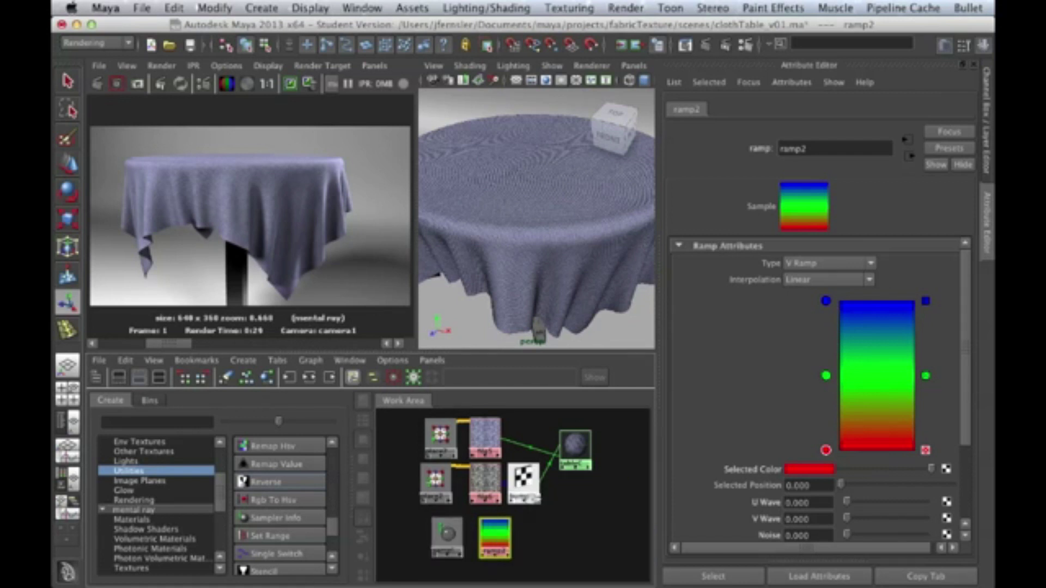
{"action": "left_click", "coordinate": [551, 492]}
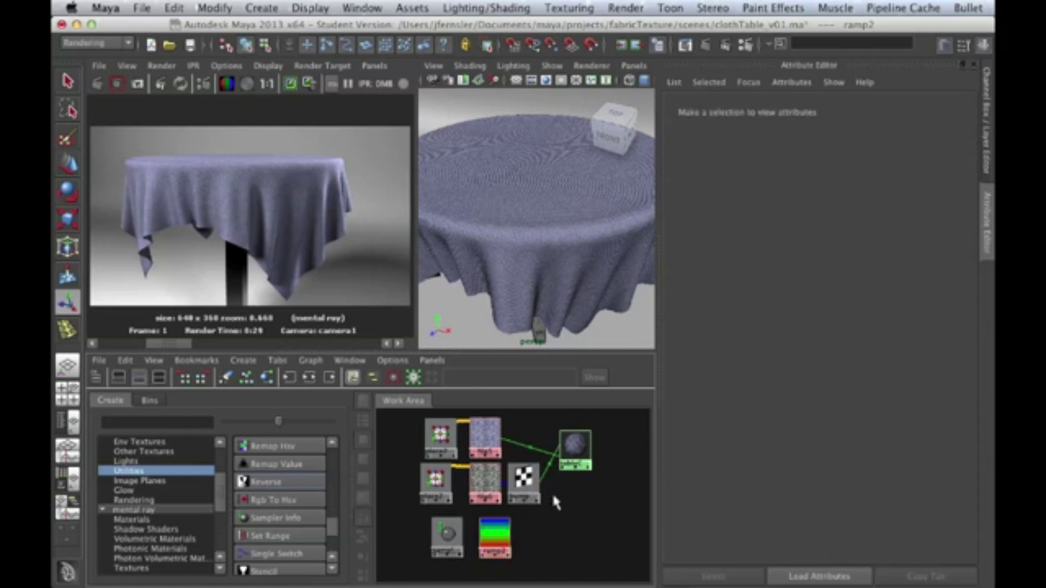
Step: Connect the Sampler Info node's facingRatio output to the ramp's vCoord input in the Connection Editor
{"action": "key", "text": "space"}
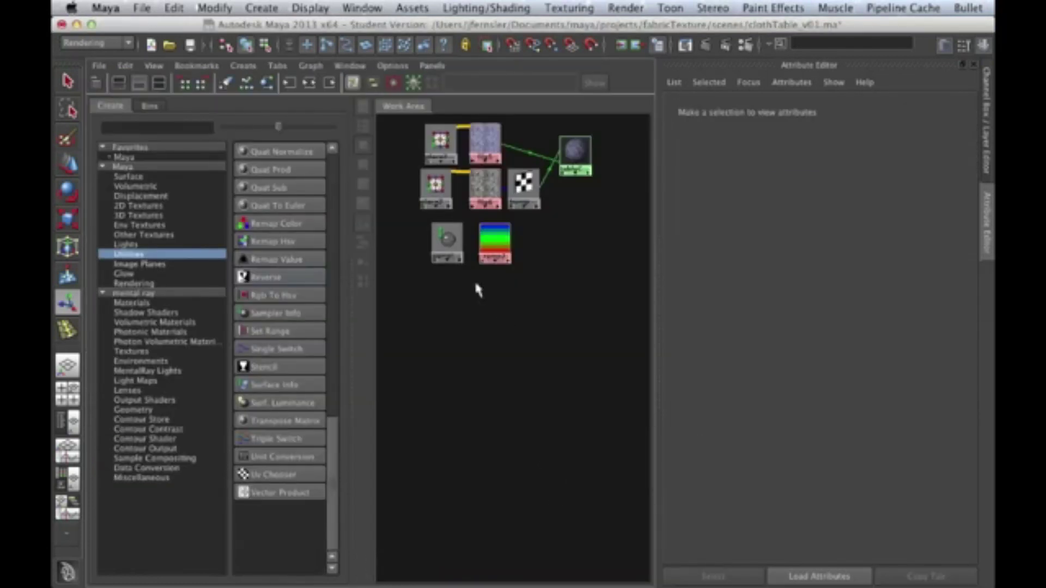
{"action": "middle_click_drag", "start_coordinate": [447, 240], "coordinate": [490, 242]}
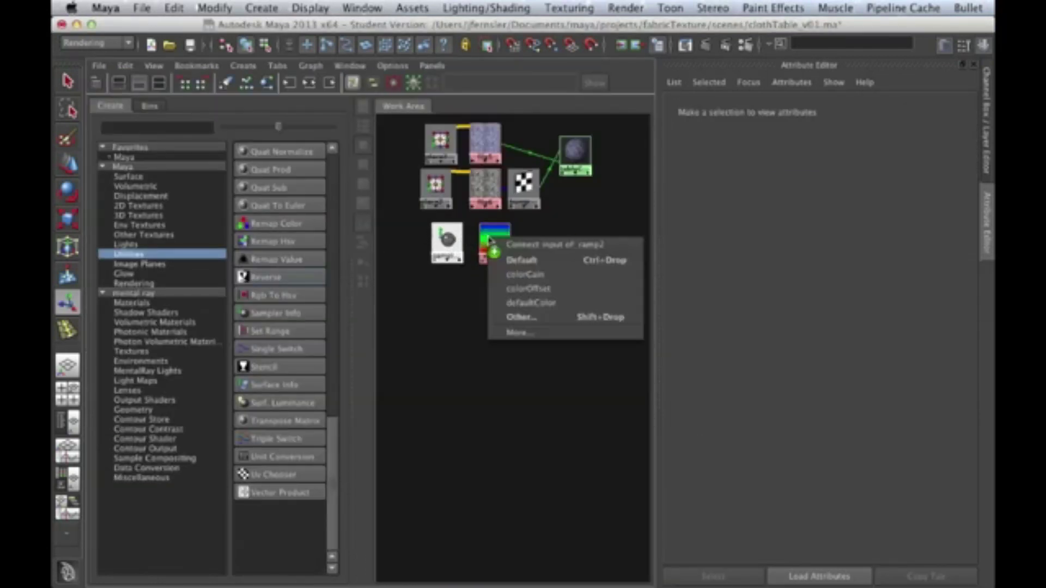
{"action": "left_click", "coordinate": [531, 317]}
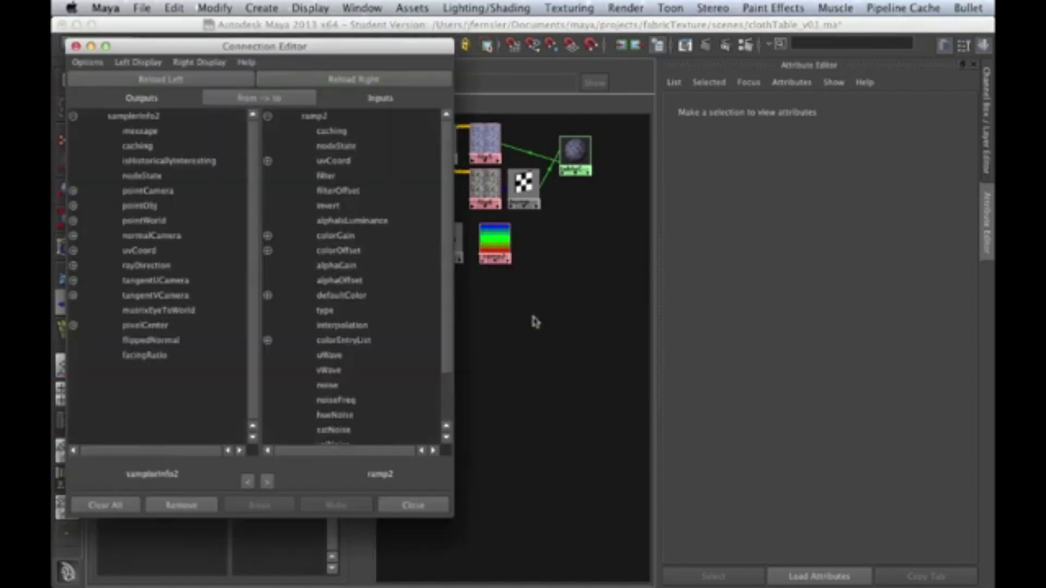
{"action": "left_click_drag", "start_coordinate": [239, 46], "coordinate": [282, 48]}
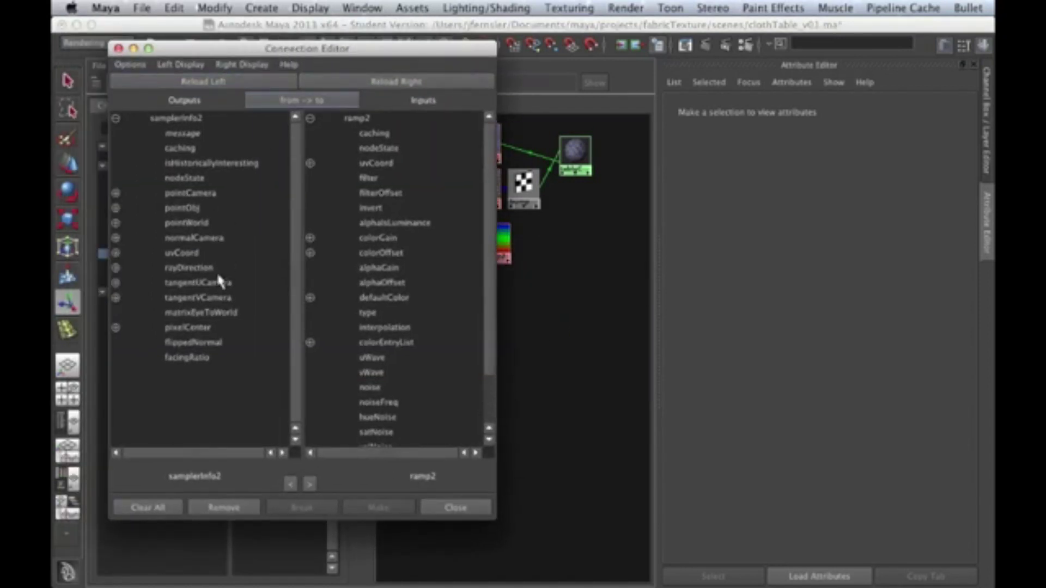
{"action": "left_click", "coordinate": [178, 360]}
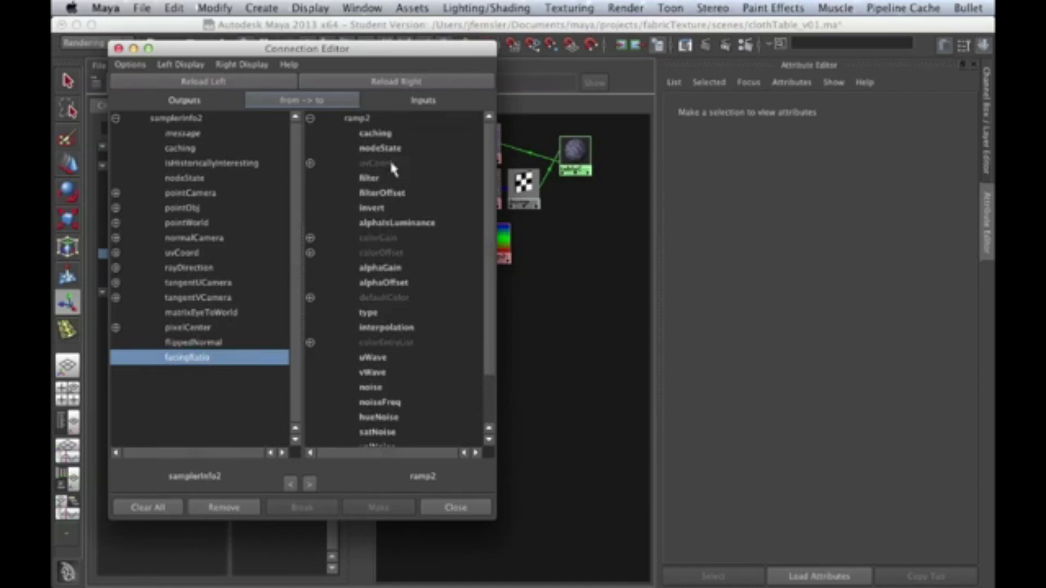
{"action": "left_click", "coordinate": [310, 163]}
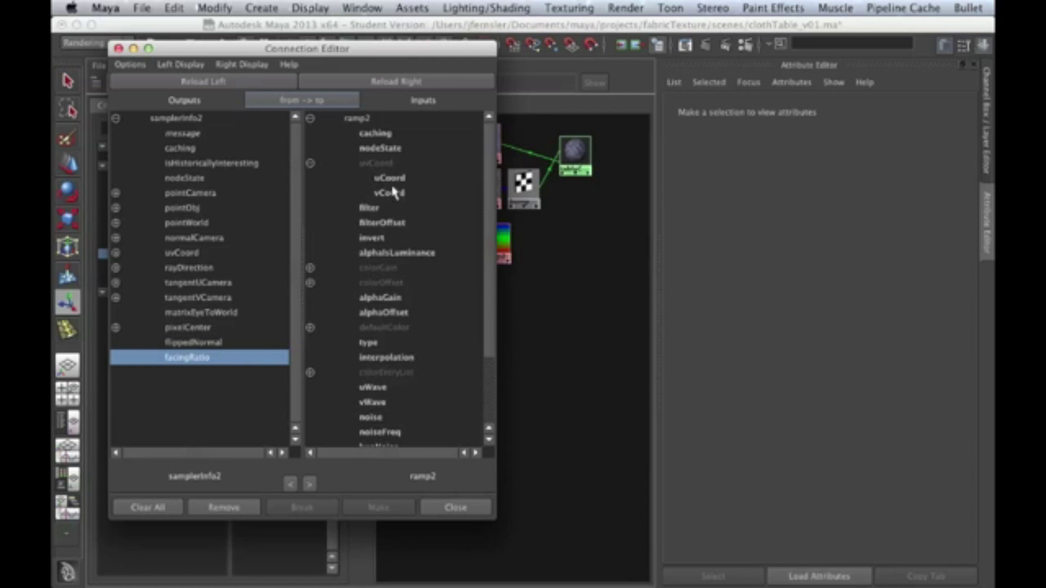
{"action": "left_click", "coordinate": [393, 195]}
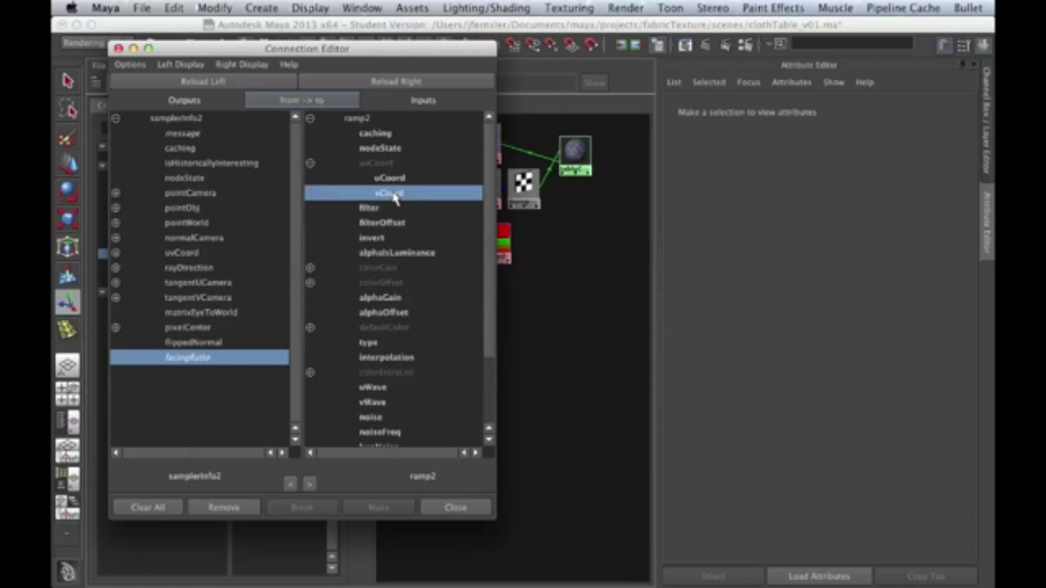
{"action": "left_click_drag", "start_coordinate": [444, 48], "coordinate": [400, 50]}
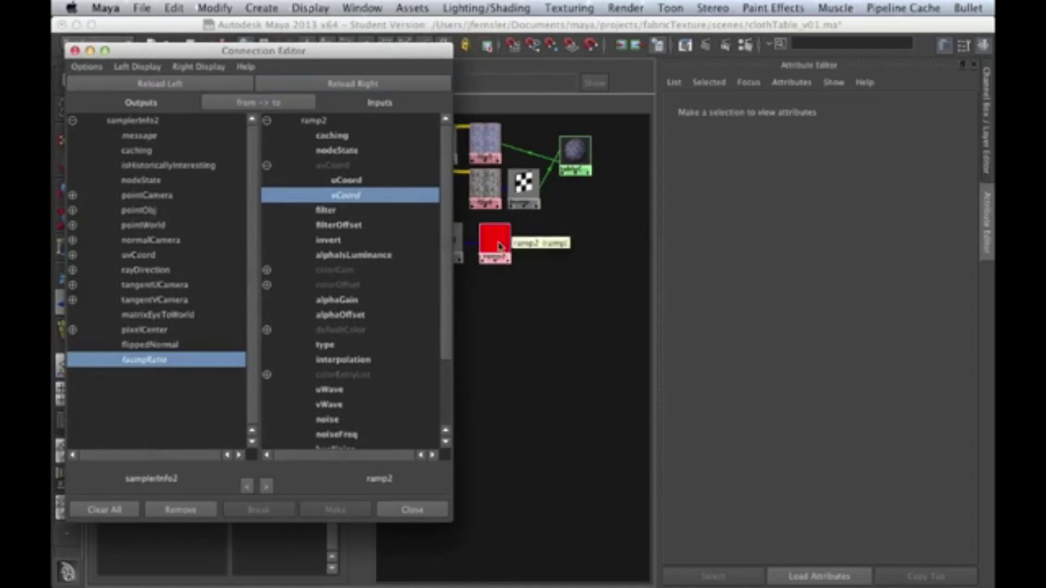
{"action": "left_click", "coordinate": [185, 54]}
{"action": "left_click_drag", "start_coordinate": [186, 54], "coordinate": [237, 63]}
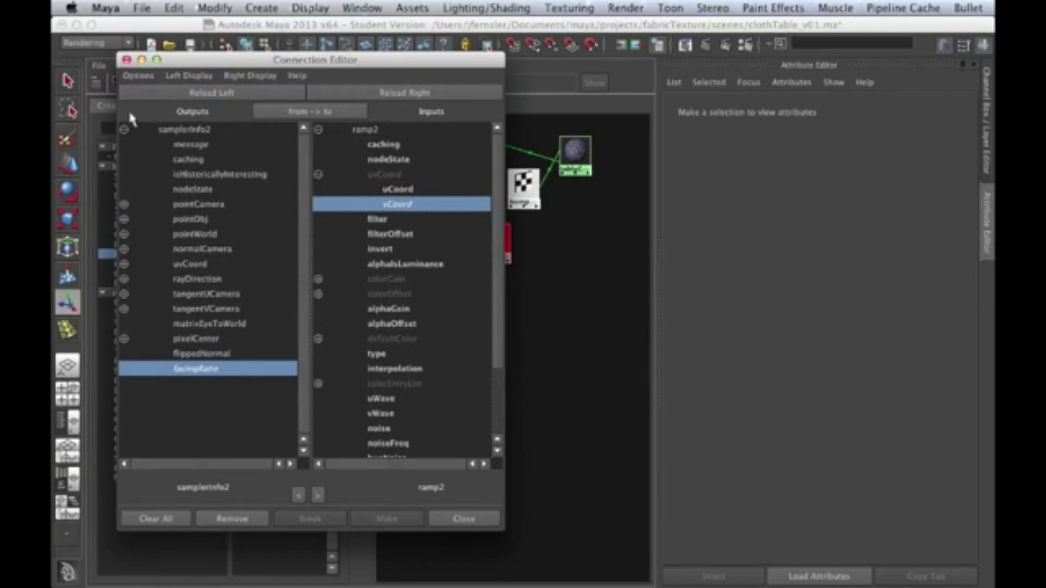
{"action": "left_click", "coordinate": [127, 59]}
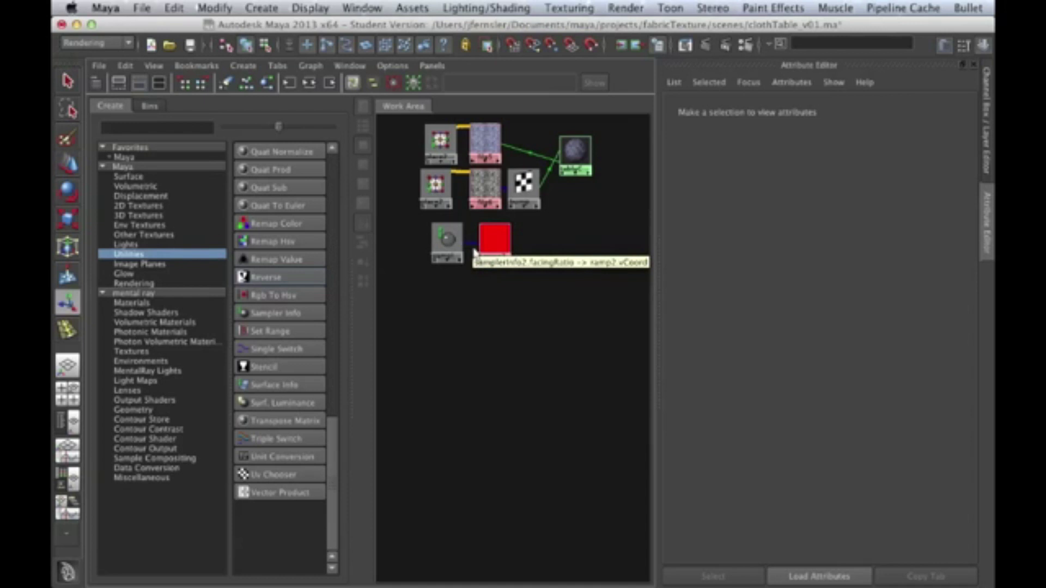
Step: Connect the ramp's outColor to the incandescence of tableCloth_shader and reposition the ramp below the bump node
{"action": "left_click_drag", "start_coordinate": [495, 244], "coordinate": [544, 243]}
{"action": "middle_click_drag", "start_coordinate": [547, 234], "coordinate": [578, 163]}
{"action": "middle_click_drag", "start_coordinate": [593, 202], "coordinate": [601, 225]}
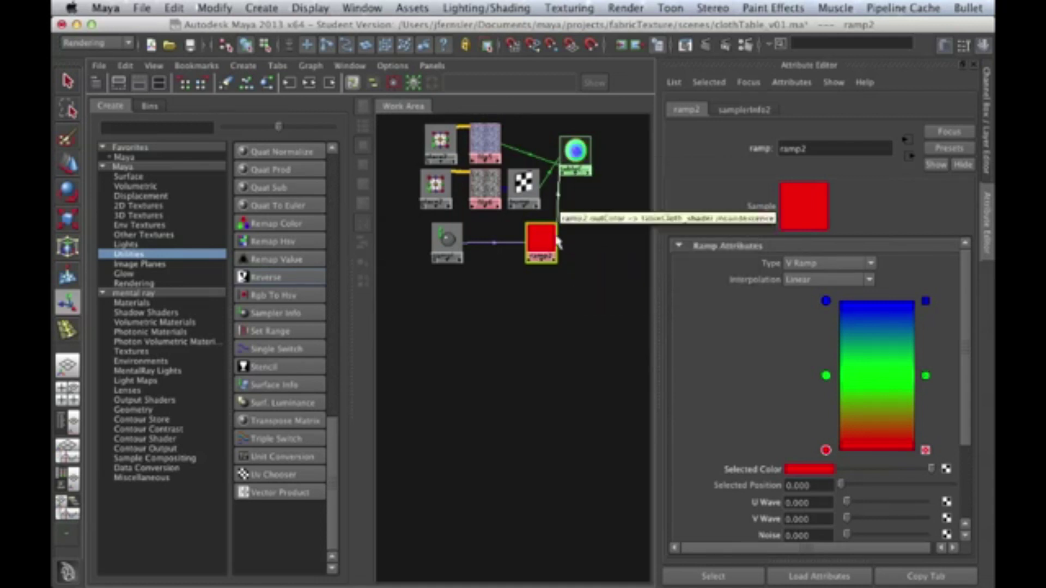
{"action": "left_click_drag", "start_coordinate": [559, 241], "coordinate": [544, 239]}
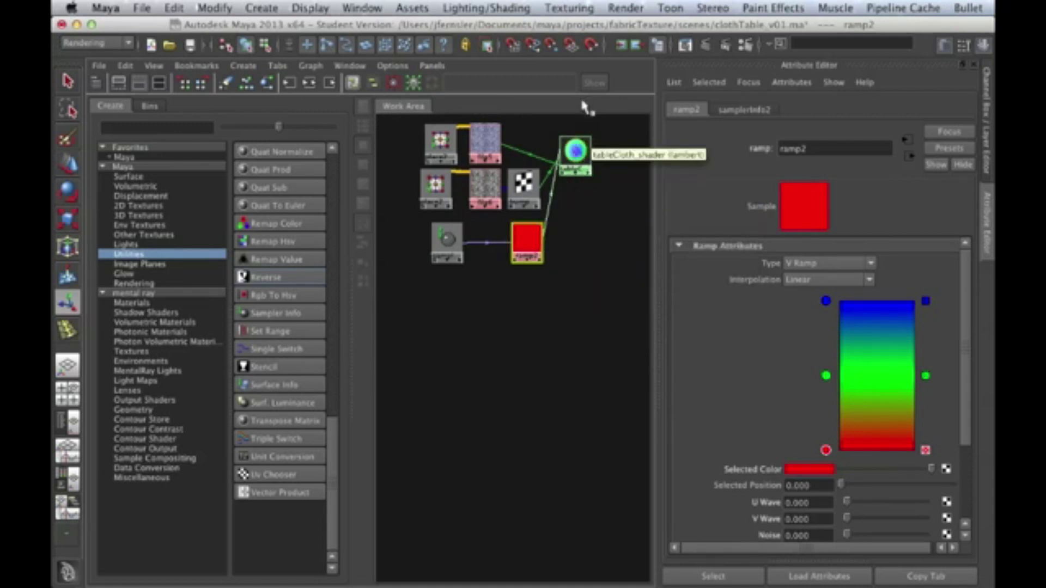
Step: Render the tablecloth scene again and examine the ramp colors across the folds in a close-up of the render
{"action": "key", "text": "space"}
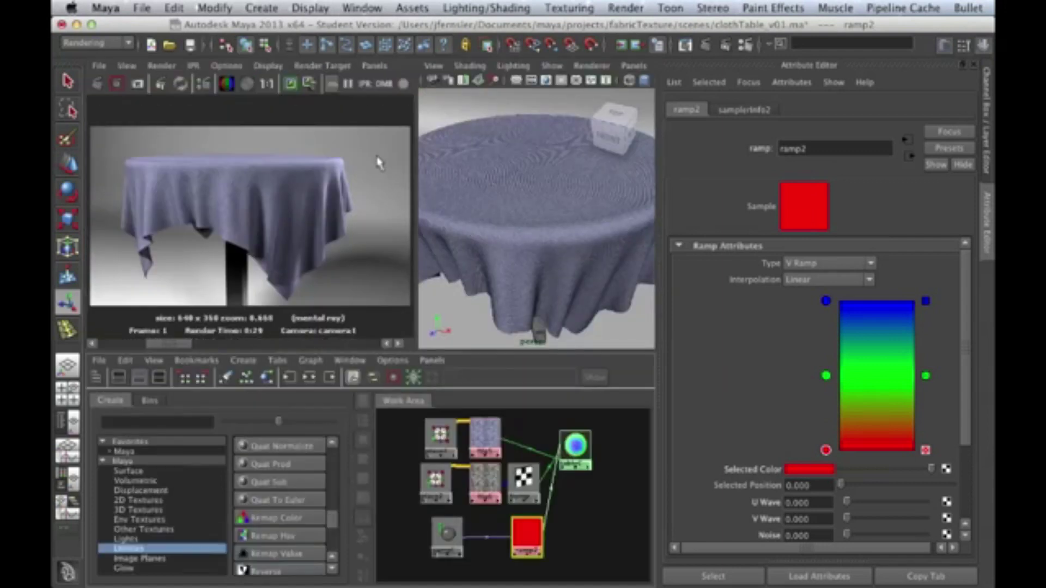
{"action": "left_click", "coordinate": [98, 84]}
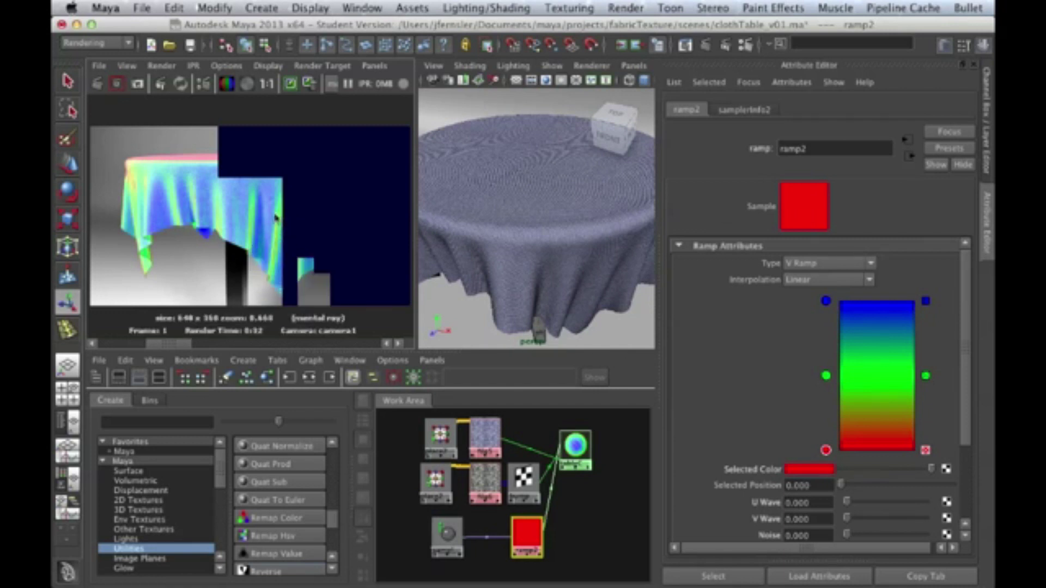
{"action": "key", "text": "space"}
{"action": "scroll", "coordinate": [364, 338], "scroll_direction": "up", "scroll_amount": 2}
{"action": "right_click_drag", "start_coordinate": [365, 339], "coordinate": [502, 332], "text": "alt"}
{"action": "middle_click_drag", "start_coordinate": [279, 338], "coordinate": [402, 338], "text": "alt"}
{"action": "right_click_drag", "start_coordinate": [197, 329], "coordinate": [309, 303], "text": "alt"}
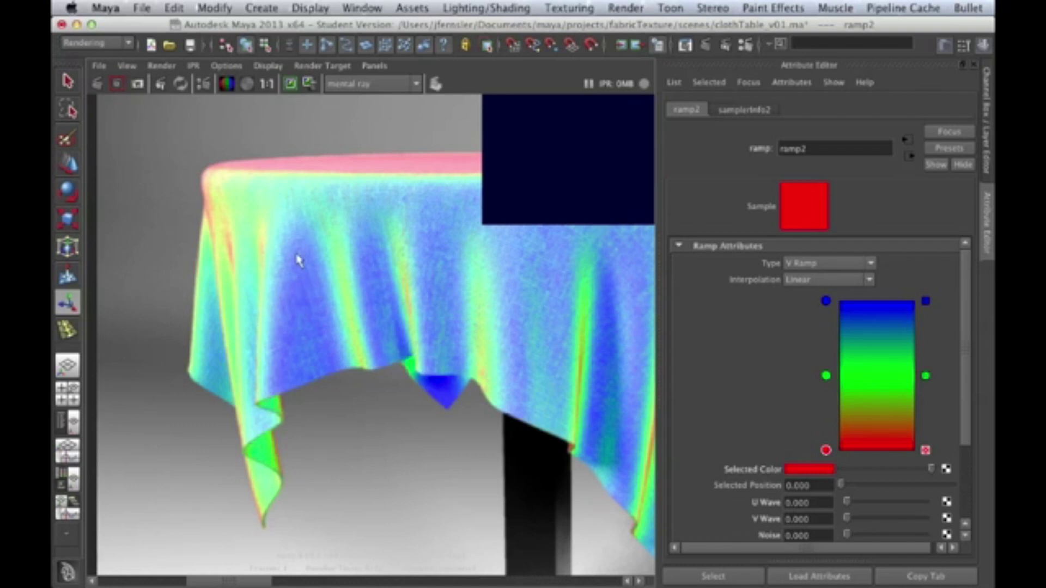
Step: Examine the ramp colors on the remaining folds of the render and adjust the ramp node's position in the shading network
{"action": "middle_click_drag", "start_coordinate": [428, 374], "coordinate": [232, 351], "text": "alt"}
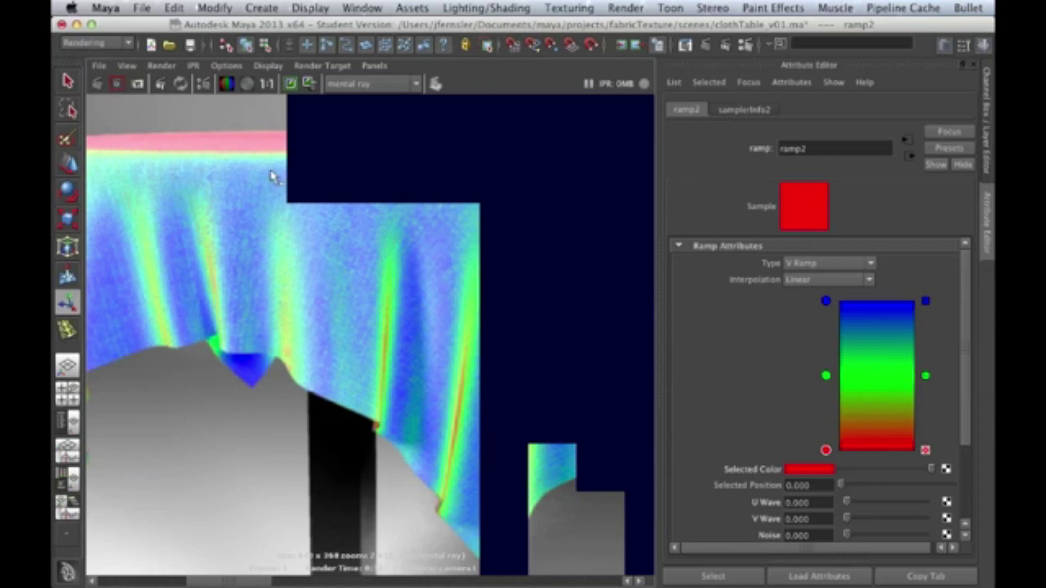
{"action": "key", "text": "space"}
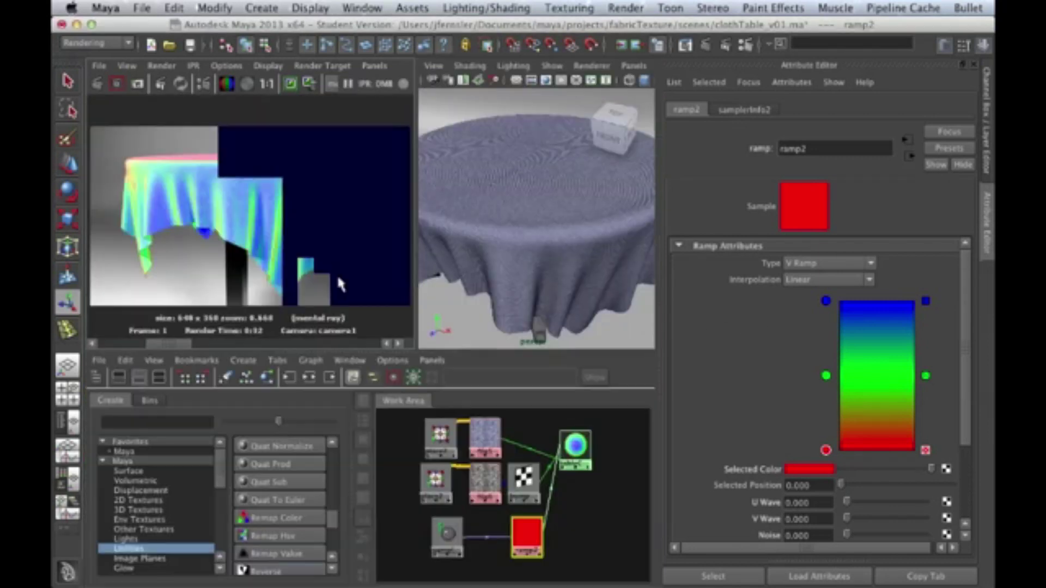
{"action": "left_click_drag", "start_coordinate": [527, 539], "coordinate": [537, 120]}
Step: Switch to Preview and compare the fabric shading in sc_pillows_1.jpg and couch-potato-throw-pillows-organic-cotton.jpg
{"action": "key", "text": "super+Tab"}
{"action": "left_click", "coordinate": [248, 196]}
{"action": "scroll", "coordinate": [293, 222], "scroll_direction": "up", "scroll_amount": 2}
{"action": "scroll", "coordinate": [291, 222], "scroll_direction": "up", "scroll_amount": 3}
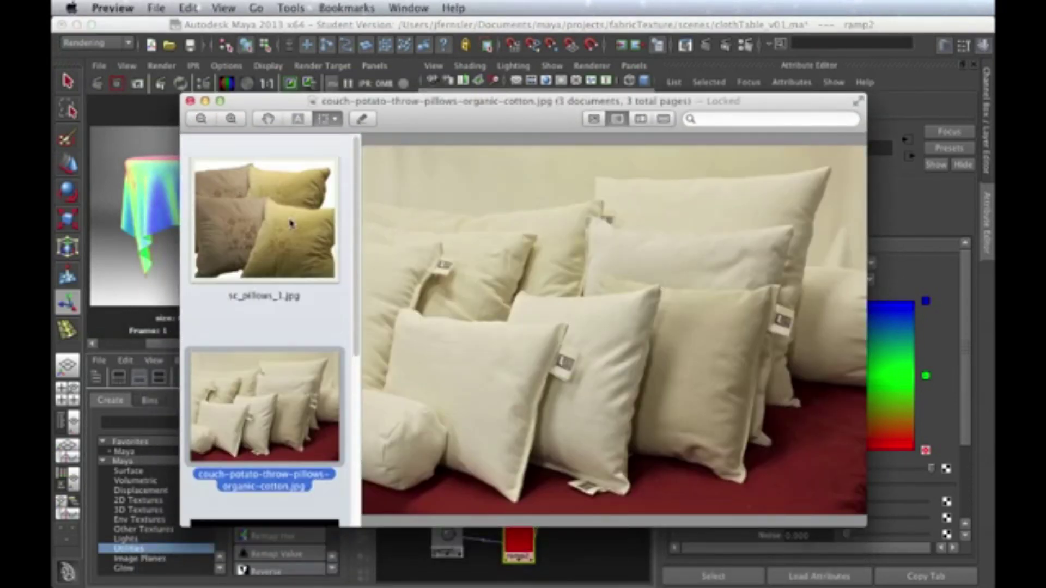
{"action": "left_click", "coordinate": [274, 272]}
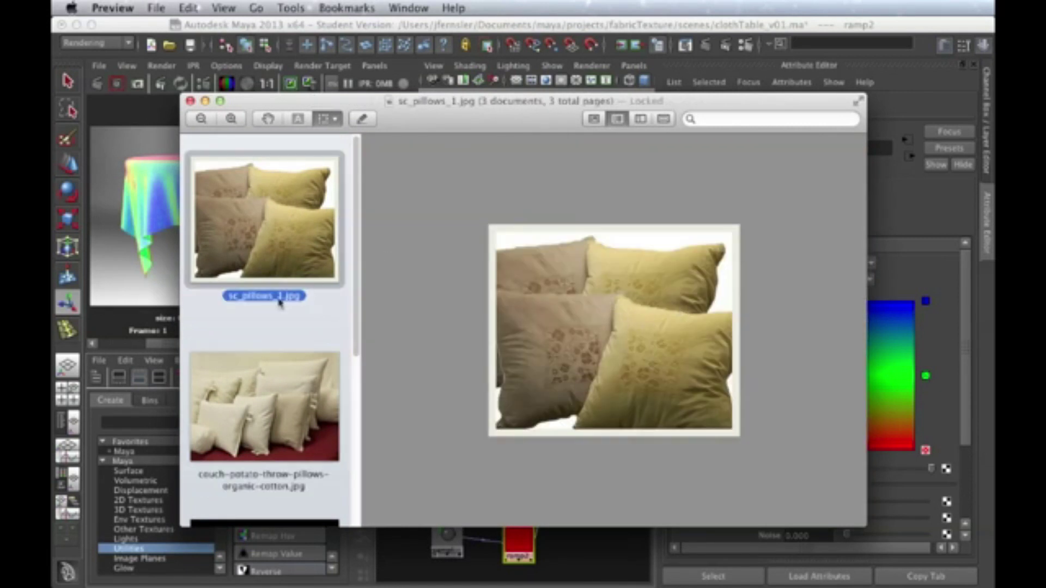
{"action": "left_click", "coordinate": [275, 394]}
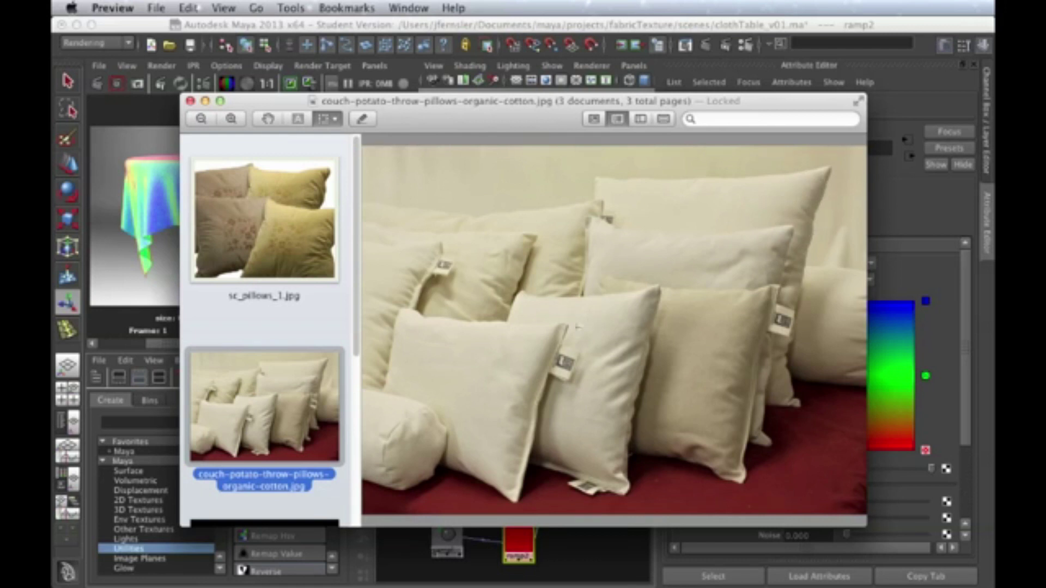
{"action": "key", "text": "super+w"}
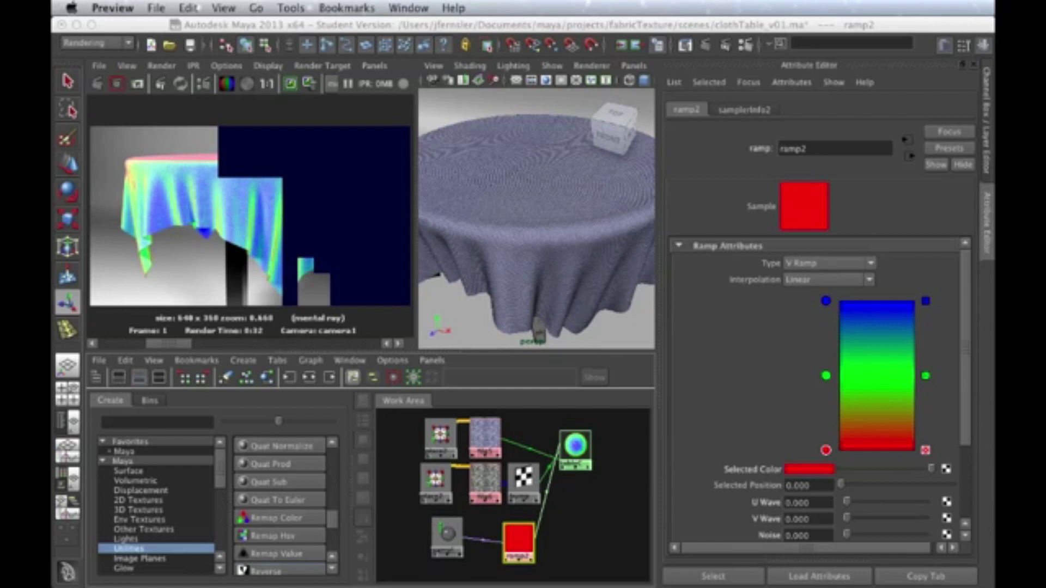
Step: Bring the pillow reference photos back up, examine both once more, and dismiss them
{"action": "left_click_drag", "start_coordinate": [563, 585], "coordinate": [567, 145]}
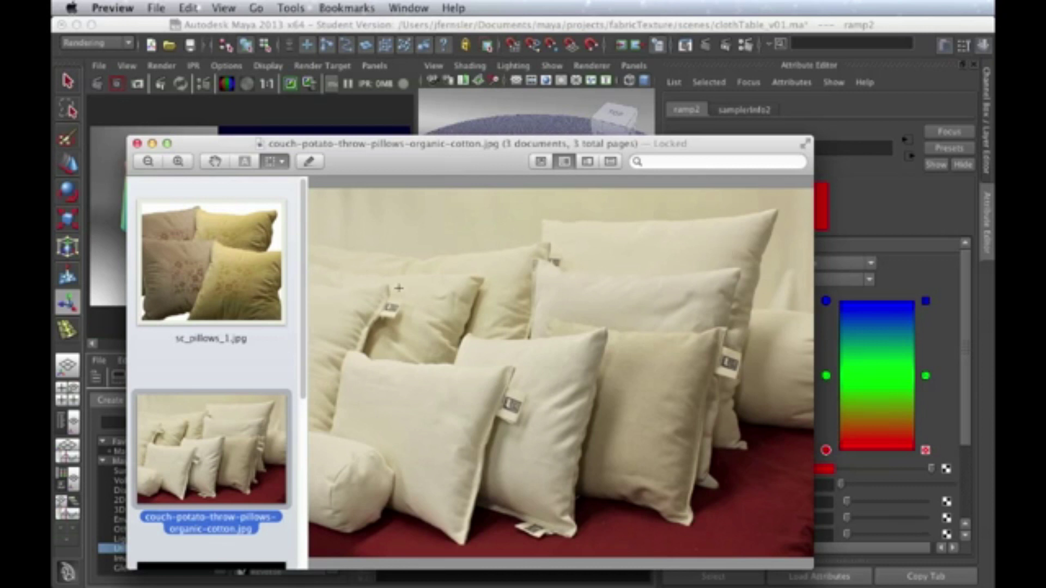
{"action": "left_click", "coordinate": [203, 266]}
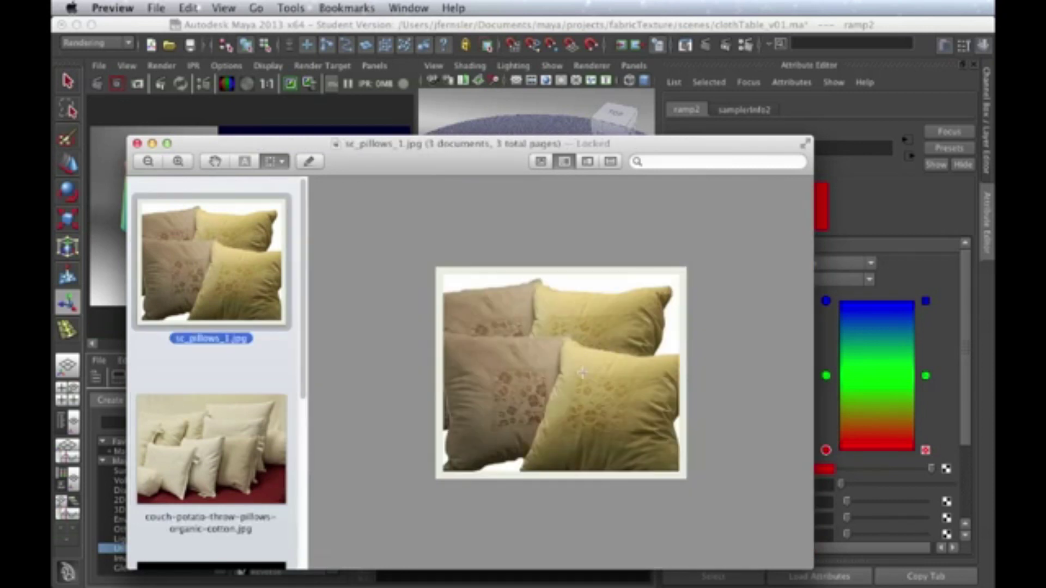
{"action": "left_click", "coordinate": [204, 428]}
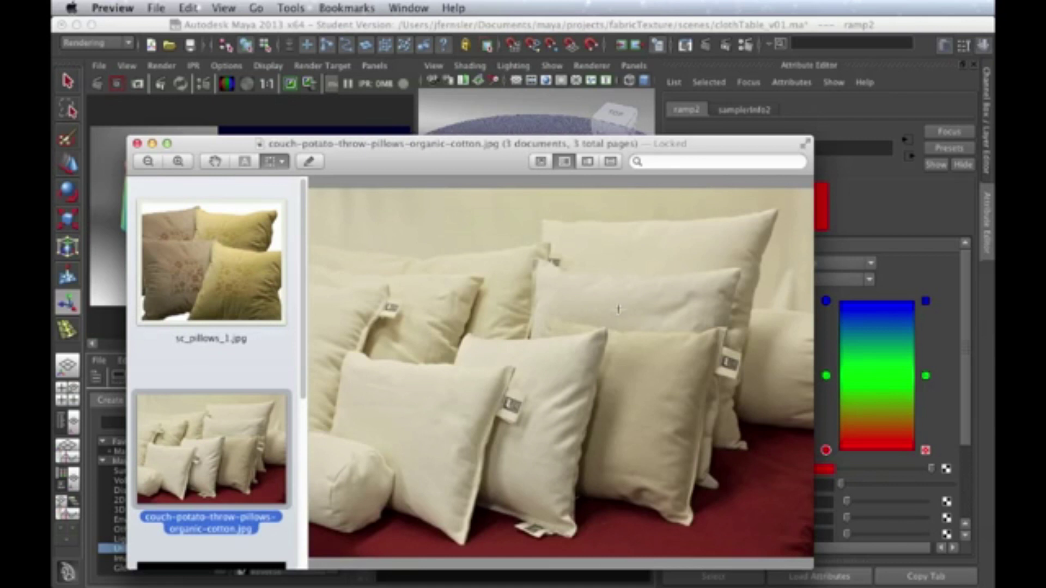
{"action": "key", "text": "super+w"}
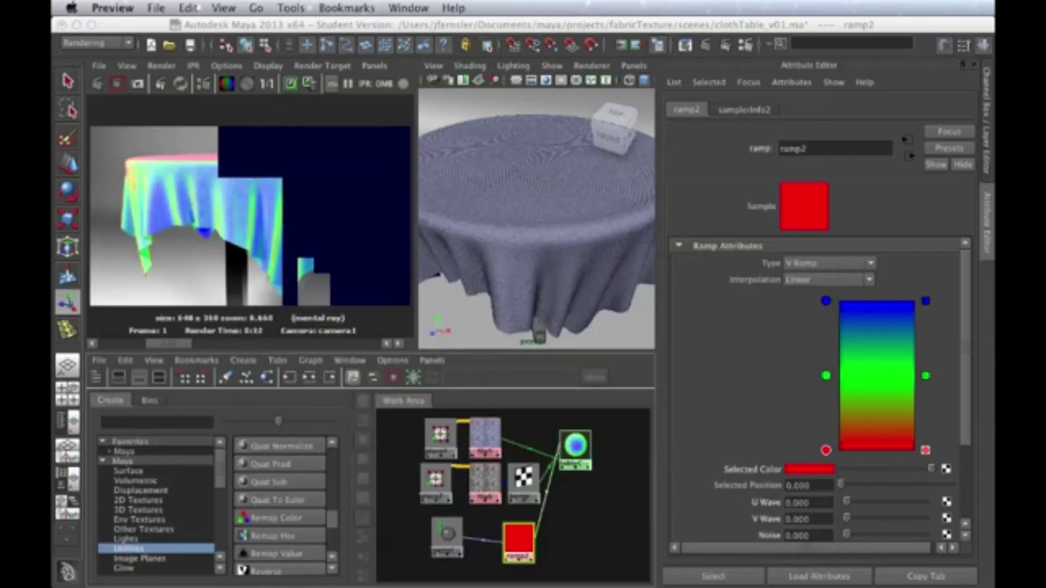
Step: Remove the green middle color from ramp2 and change its blue end color to black
{"action": "left_click", "coordinate": [525, 535]}
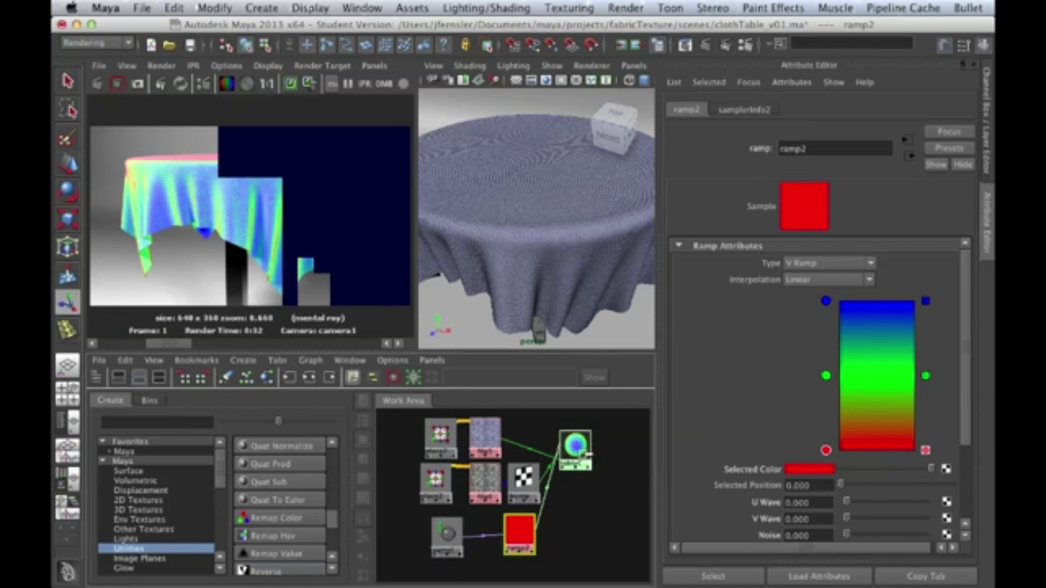
{"action": "left_click", "coordinate": [925, 376]}
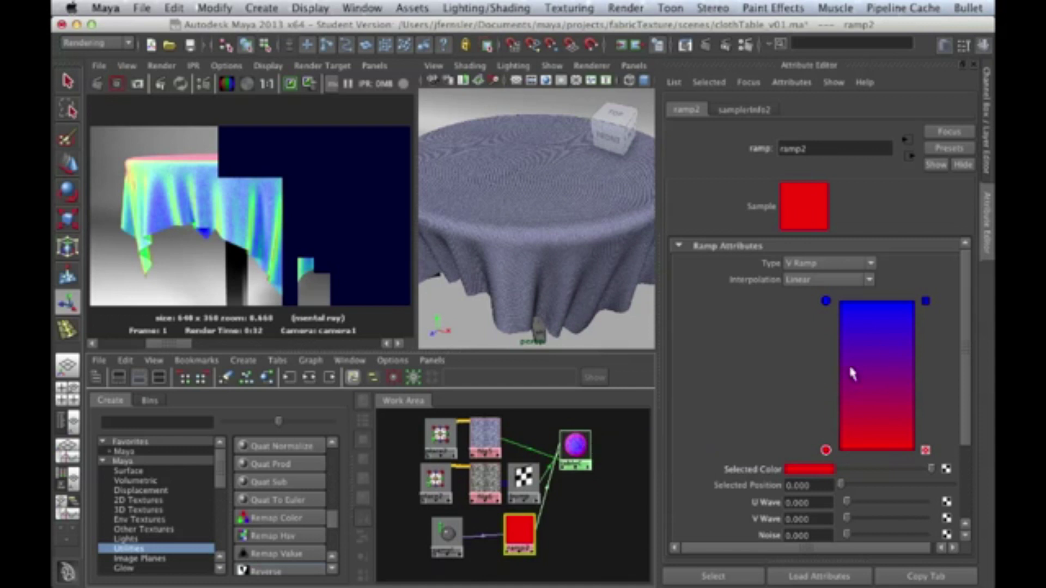
{"action": "left_click", "coordinate": [825, 301]}
{"action": "left_click_drag", "start_coordinate": [932, 469], "coordinate": [821, 466]}
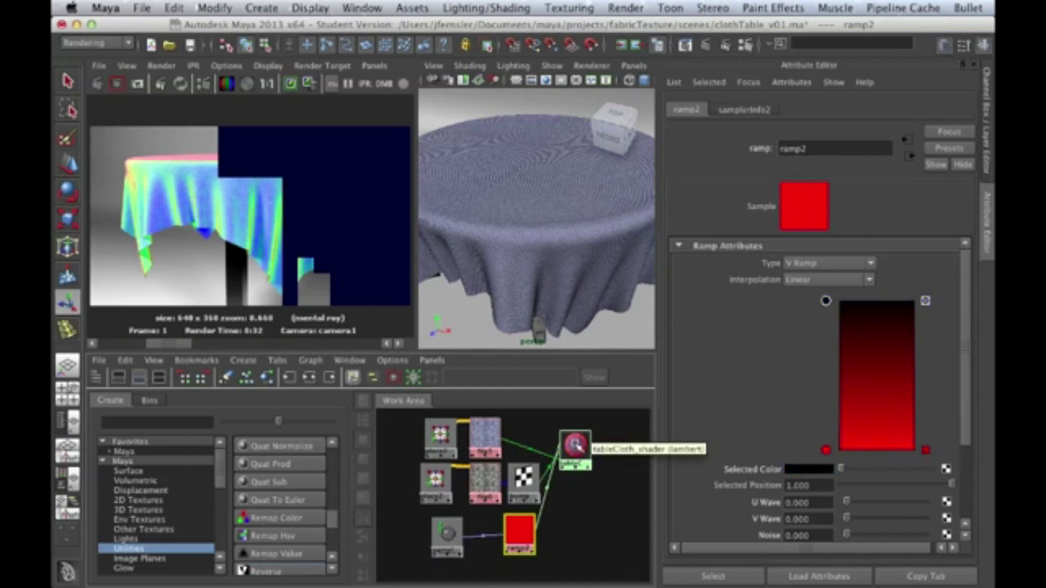
Step: Change the red end color of ramp2 to white and render the tablecloth scene
{"action": "left_click", "coordinate": [825, 449]}
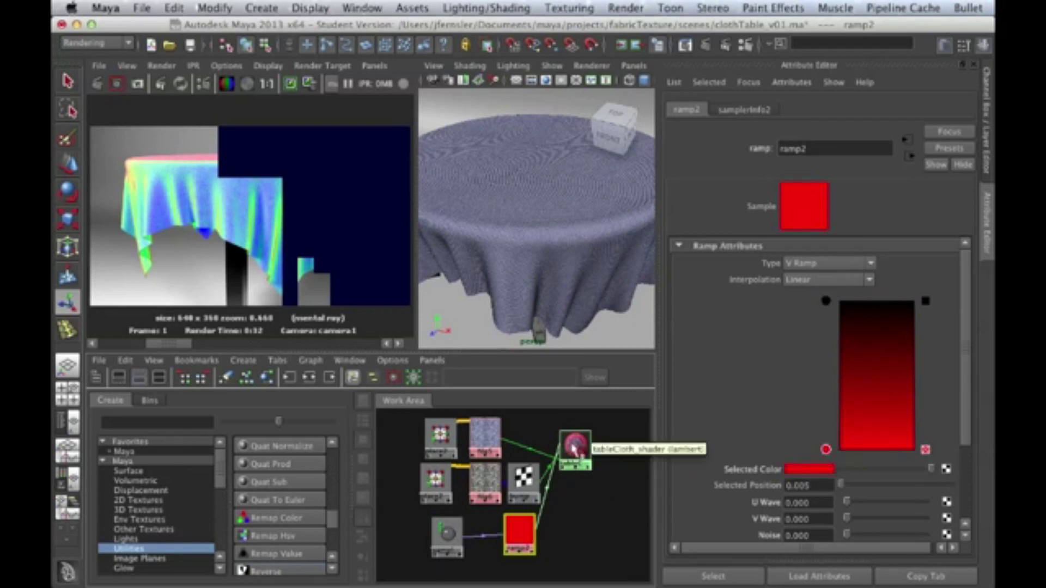
{"action": "right_click_drag", "start_coordinate": [565, 496], "coordinate": [789, 490], "text": "alt"}
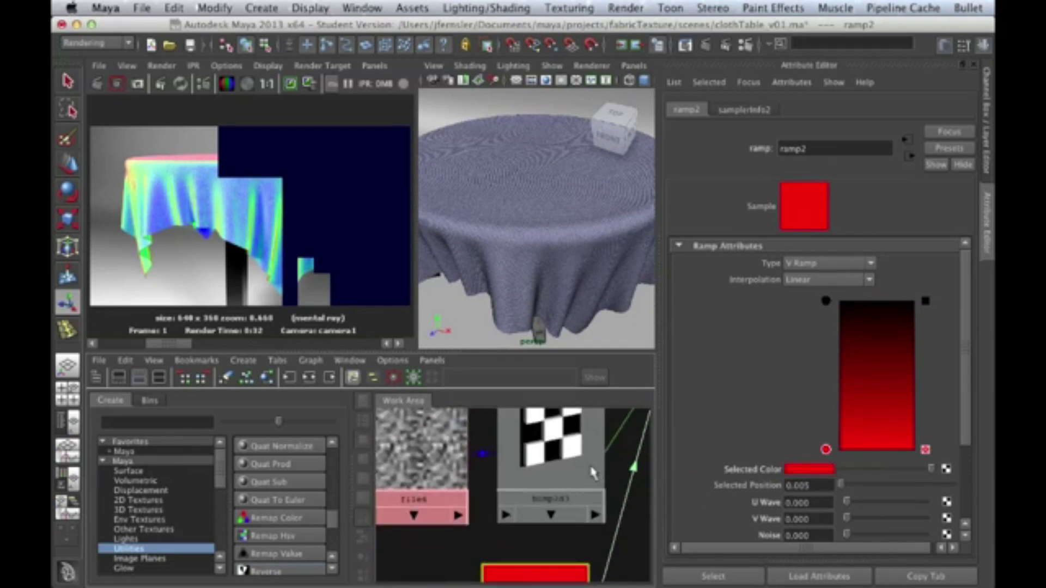
{"action": "middle_click_drag", "start_coordinate": [591, 467], "coordinate": [393, 559], "text": "alt"}
{"action": "middle_click_drag", "start_coordinate": [592, 440], "coordinate": [556, 501], "text": "alt"}
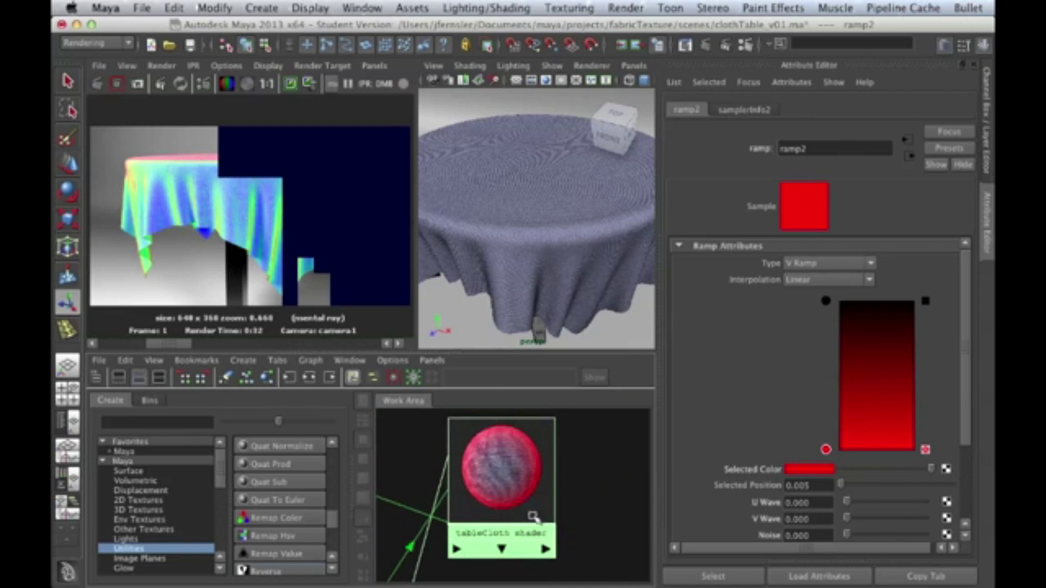
{"action": "mouse_move", "coordinate": [930, 468]}
{"action": "left_mouse_down"}
{"action": "mouse_move", "coordinate": [822, 474]}
{"action": "mouse_move", "coordinate": [945, 472]}
{"action": "left_mouse_up"}
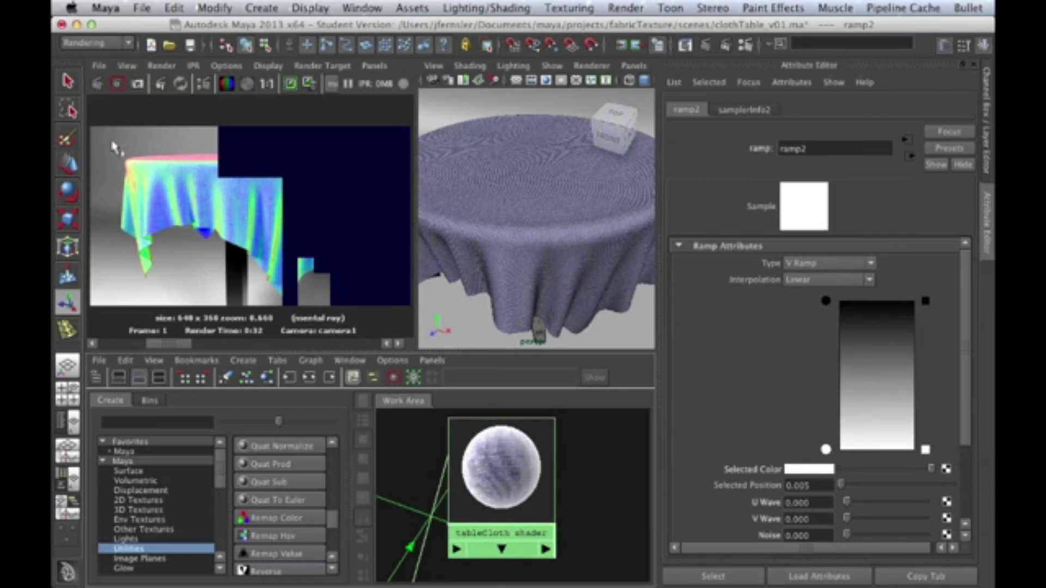
{"action": "left_click", "coordinate": [97, 84]}
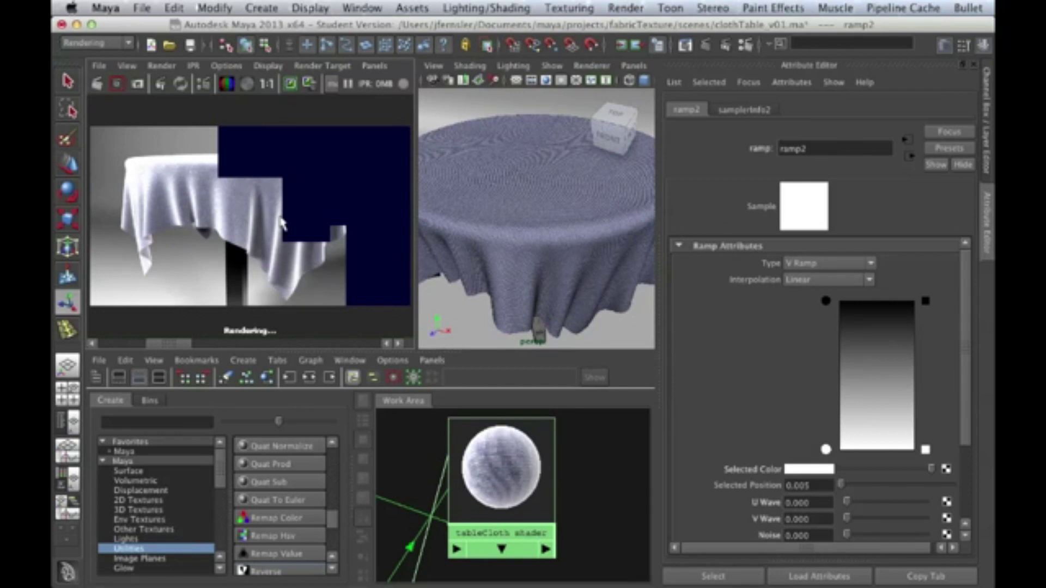
Step: Reduce the white end color of ramp2 to a dark gray by lowering its HSV value
{"action": "left_click", "coordinate": [498, 468]}
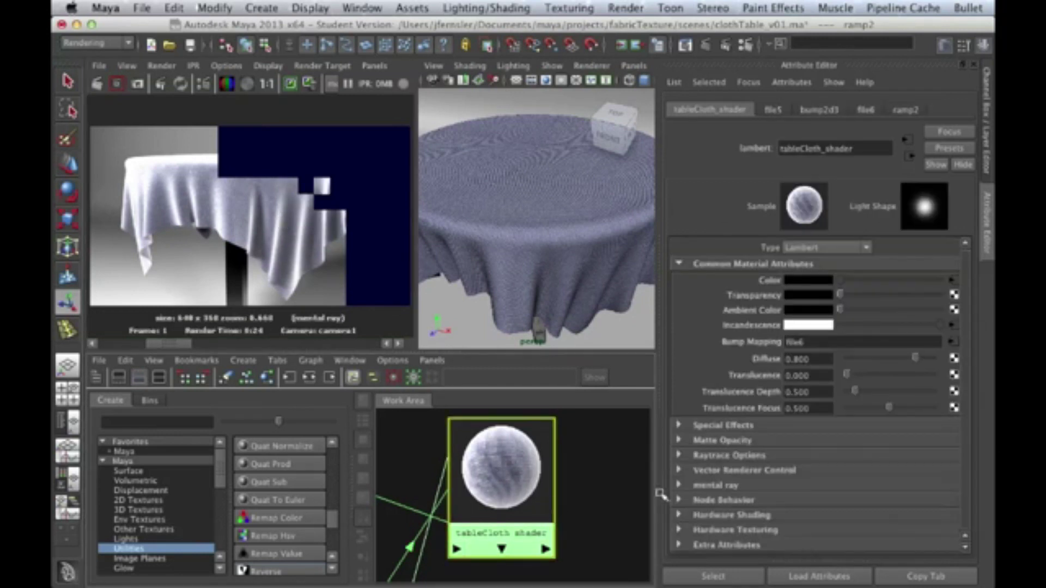
{"action": "right_click_drag", "start_coordinate": [556, 476], "coordinate": [473, 440], "text": "alt"}
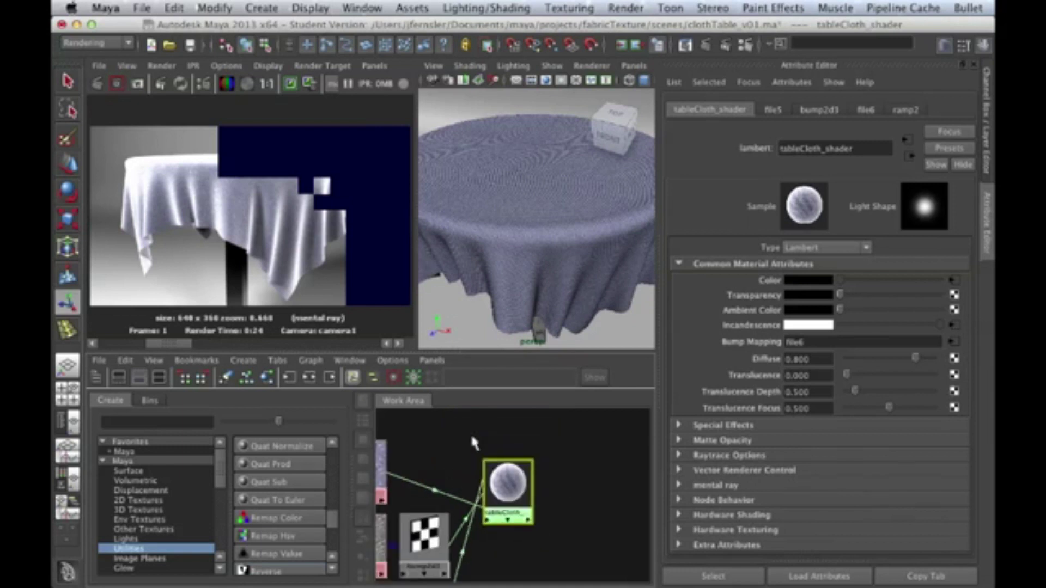
{"action": "middle_click_drag", "start_coordinate": [472, 439], "coordinate": [503, 338], "text": "alt"}
{"action": "left_click", "coordinate": [439, 526]}
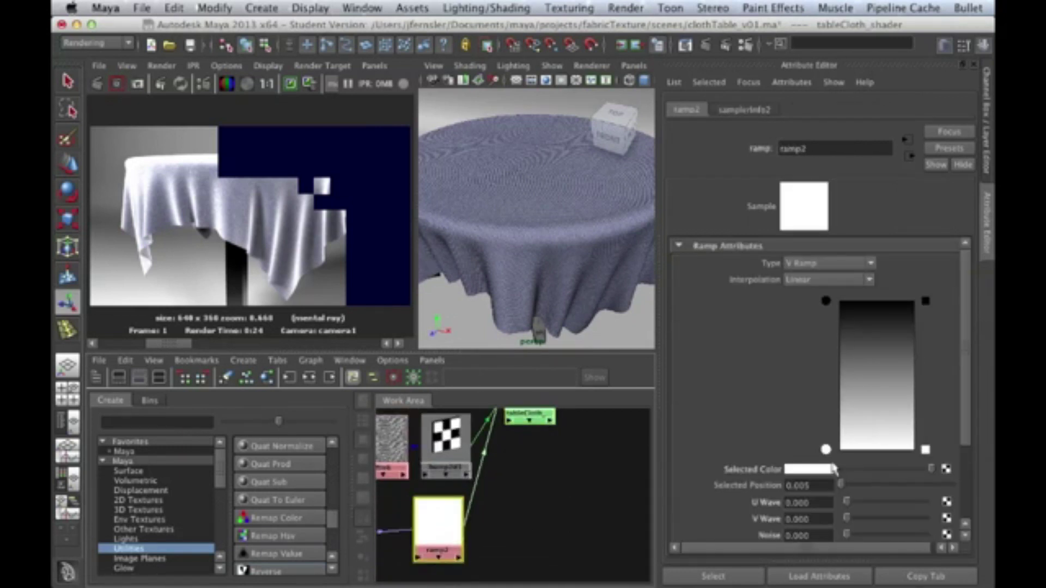
{"action": "left_click_drag", "start_coordinate": [922, 471], "coordinate": [871, 473]}
{"action": "left_click", "coordinate": [812, 469]}
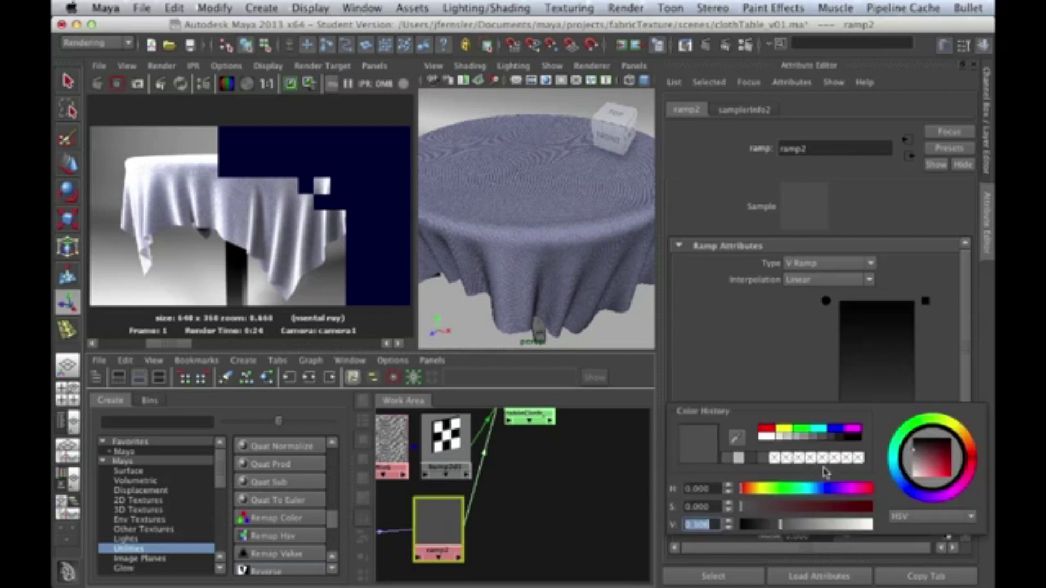
{"action": "double_click", "coordinate": [708, 525]}
{"action": "left_click_drag", "start_coordinate": [716, 526], "coordinate": [701, 528]}
{"action": "key", "text": "Return"}
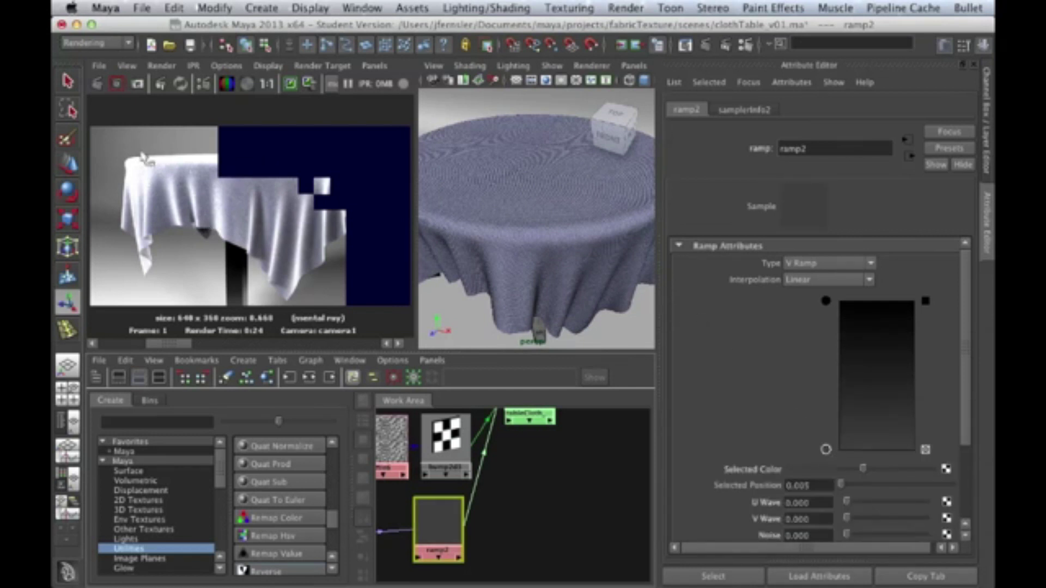
Step: Render the tablecloth with the darkened ramp and examine the edges and folds in a close-up of the render
{"action": "key", "text": "space"}
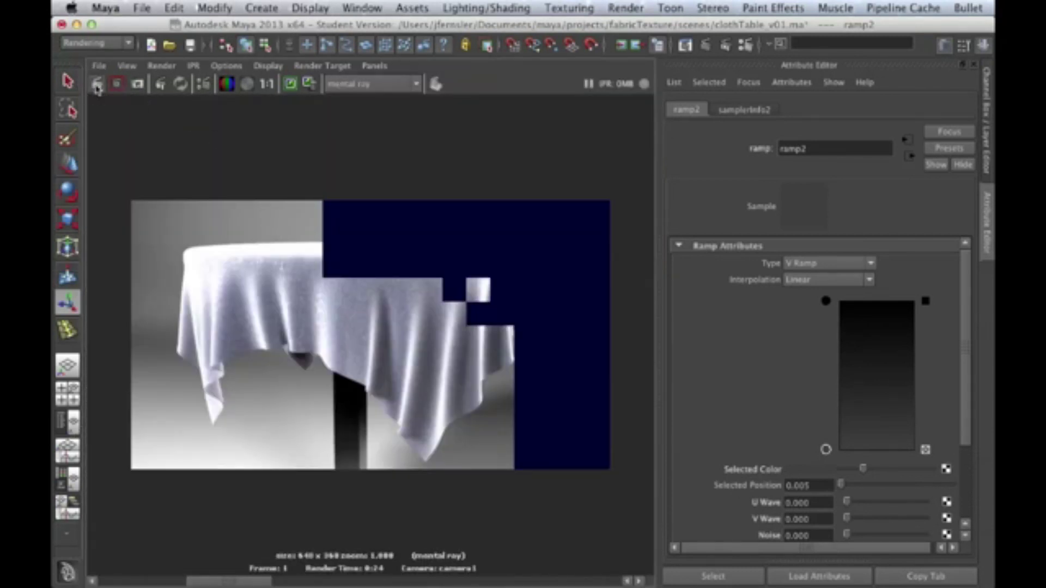
{"action": "left_click", "coordinate": [97, 84]}
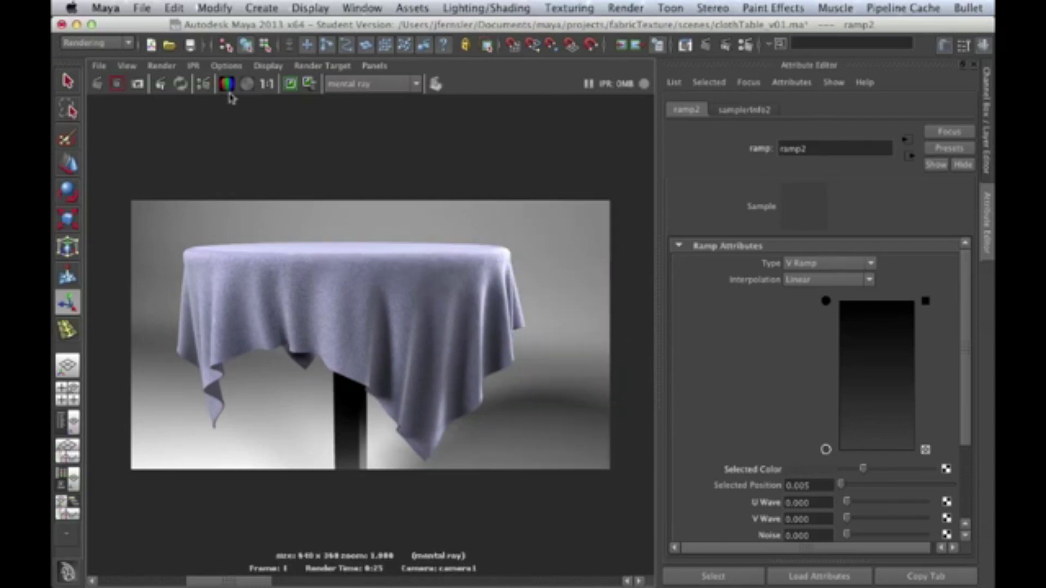
{"action": "left_click_drag", "start_coordinate": [143, 581], "coordinate": [240, 563]}
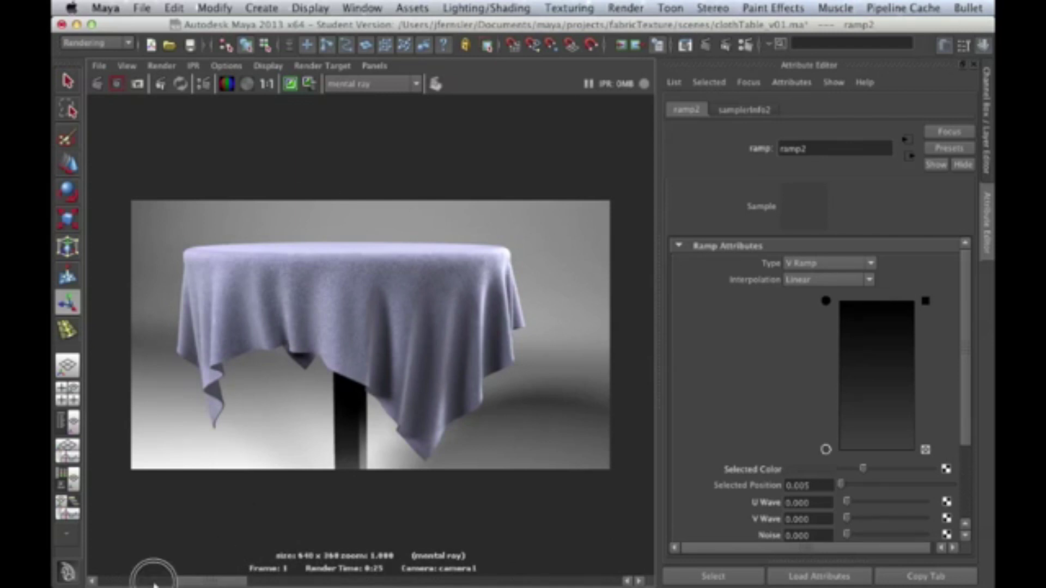
{"action": "left_click", "coordinate": [155, 581]}
{"action": "key", "text": "space"}
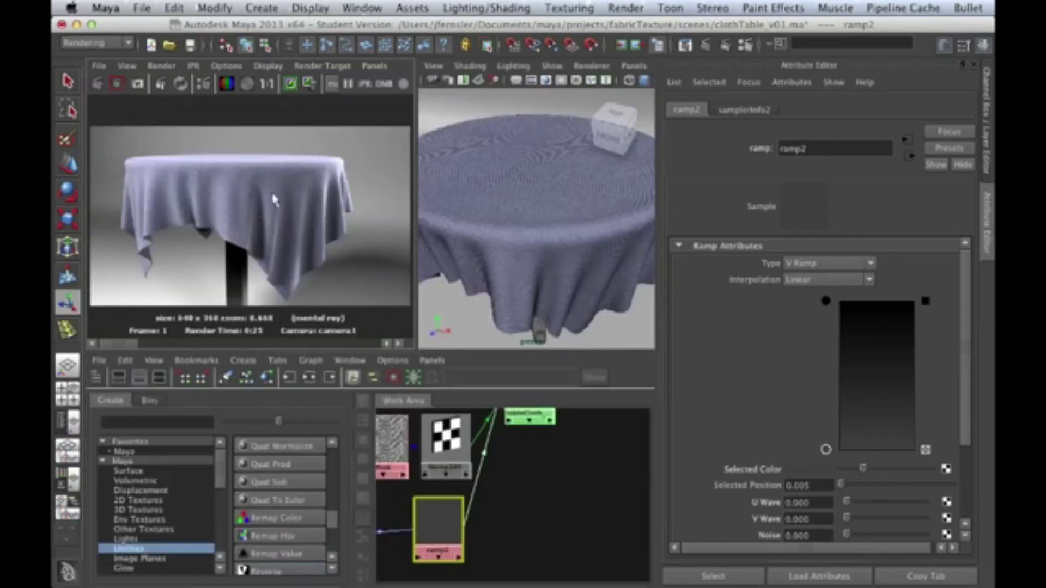
{"action": "key", "text": "space"}
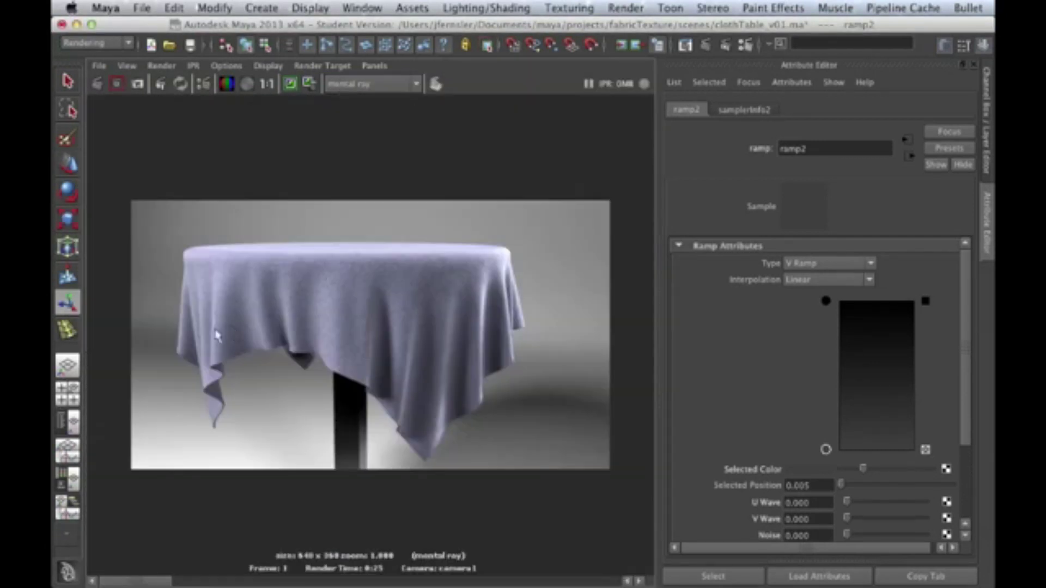
{"action": "right_click_drag", "start_coordinate": [314, 334], "coordinate": [526, 312], "text": "alt"}
{"action": "middle_click_drag", "start_coordinate": [243, 326], "coordinate": [502, 336], "text": "alt"}
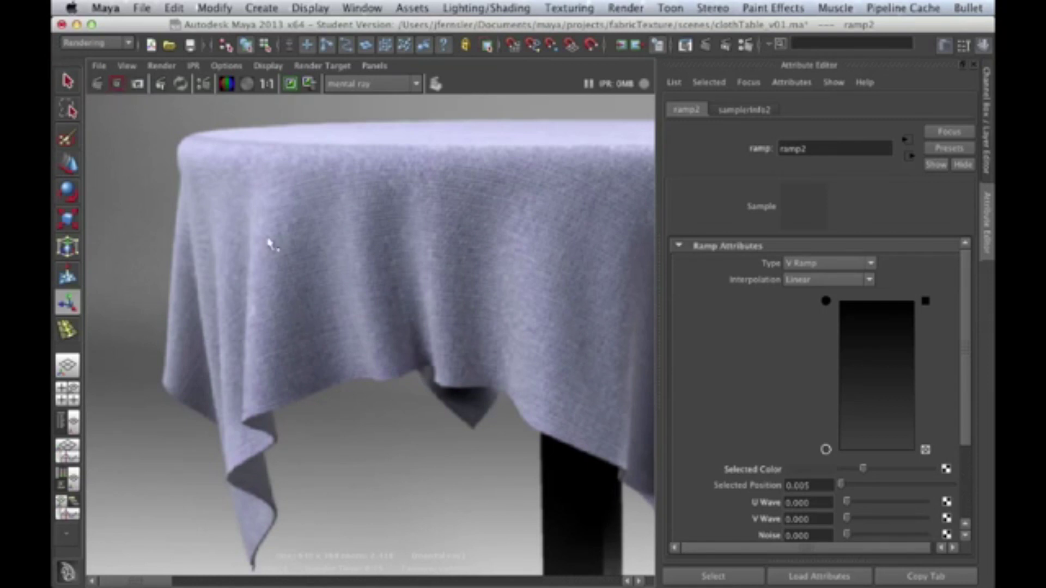
Step: Spread out the samplerInfo2, ramp2 and bump nodes in the shading network
{"action": "key", "text": "space"}
{"action": "right_click_drag", "start_coordinate": [544, 495], "coordinate": [460, 496], "text": "alt"}
{"action": "middle_click_drag", "start_coordinate": [473, 516], "coordinate": [507, 527], "text": "alt"}
{"action": "left_click_drag", "start_coordinate": [508, 526], "coordinate": [432, 532]}
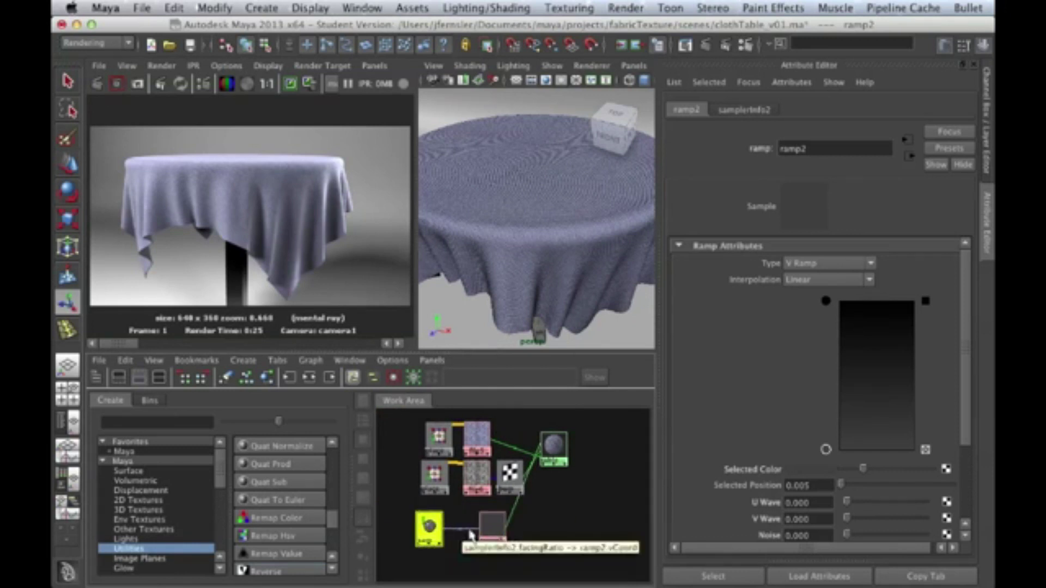
{"action": "left_click_drag", "start_coordinate": [493, 517], "coordinate": [486, 544]}
{"action": "left_click_drag", "start_coordinate": [517, 480], "coordinate": [594, 484]}
Step: Select the file6 bump texture node and examine its weave pattern up close
{"action": "left_click_drag", "start_coordinate": [482, 479], "coordinate": [475, 486]}
{"action": "right_click_drag", "start_coordinate": [486, 494], "coordinate": [883, 493], "text": "alt"}
{"action": "middle_click_drag", "start_coordinate": [444, 478], "coordinate": [592, 501], "text": "alt"}
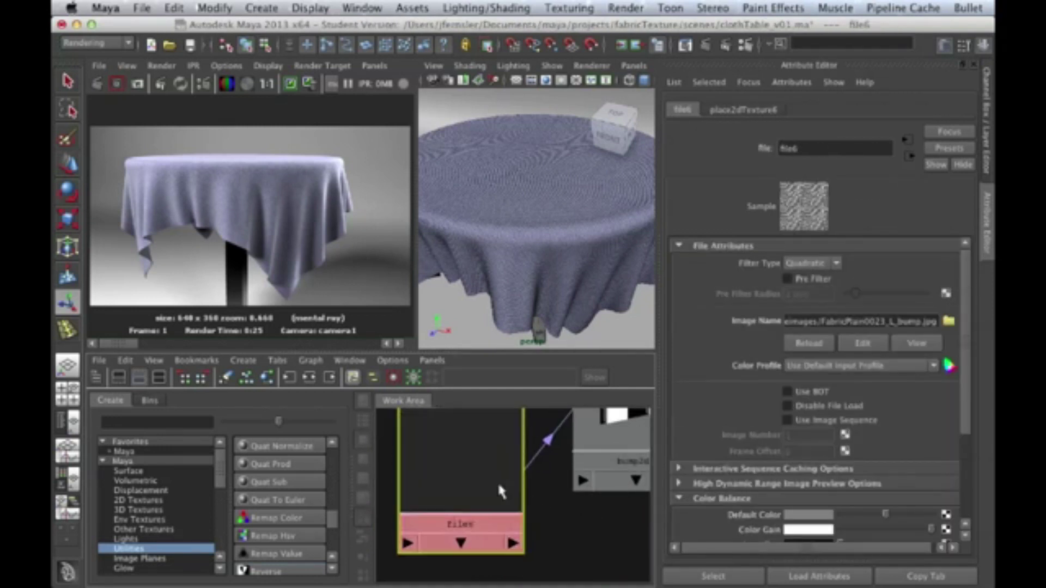
{"action": "right_click_drag", "start_coordinate": [457, 469], "coordinate": [505, 498], "text": "alt"}
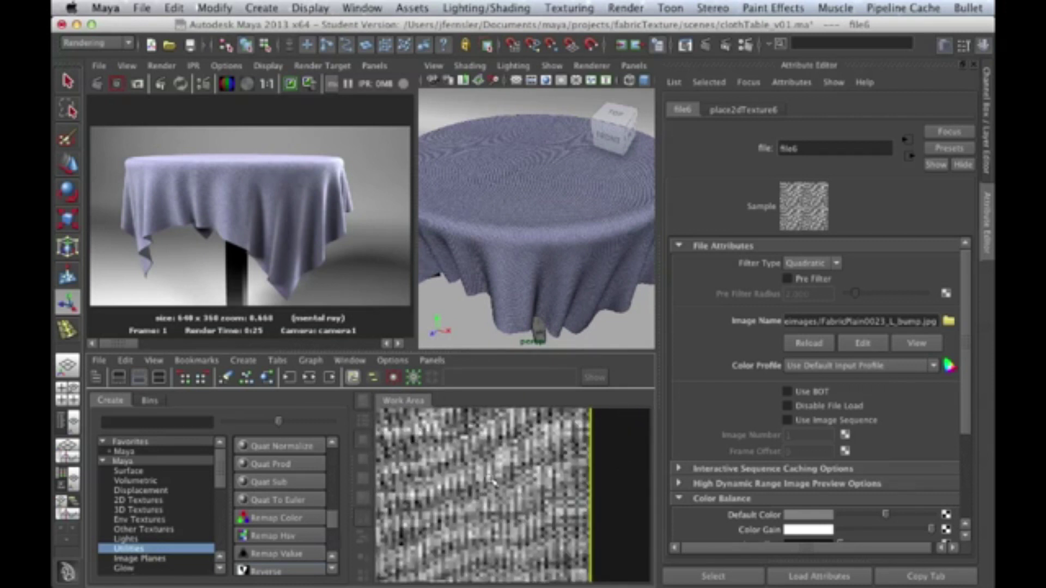
Step: Switch to Photoshop and examine the grayscale weave of FabricPlain0023_L.jpg magnified to 200%
{"action": "key", "text": "super+Tab"}
{"action": "left_click", "coordinate": [310, 421]}
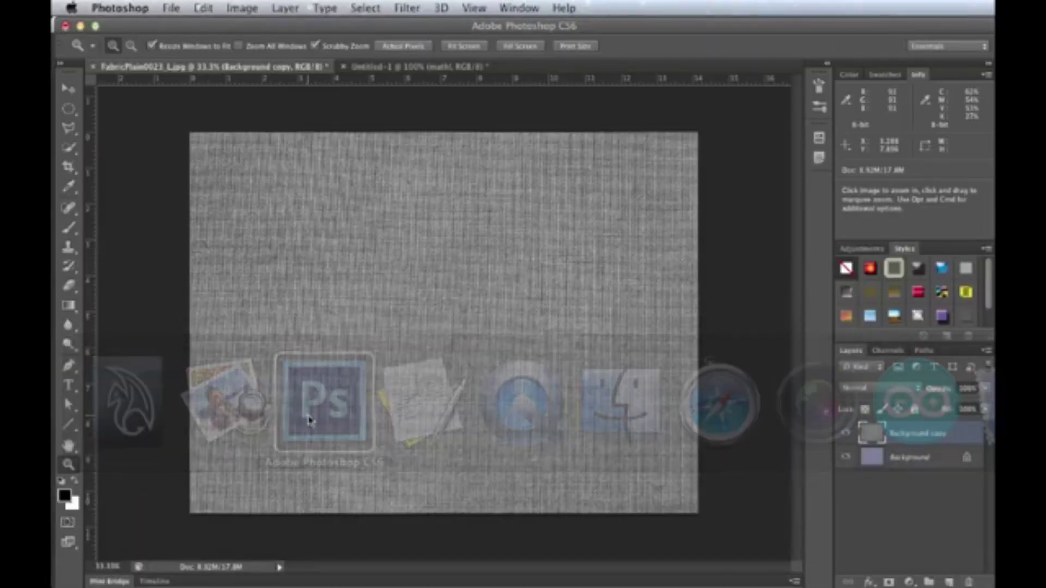
{"action": "left_click", "coordinate": [487, 286]}
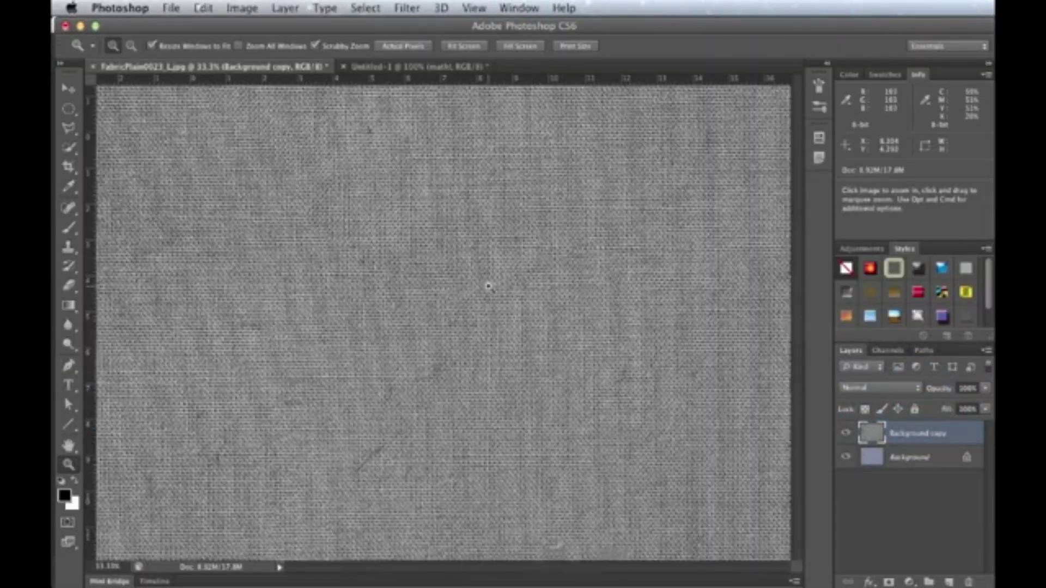
{"action": "left_click", "coordinate": [488, 287]}
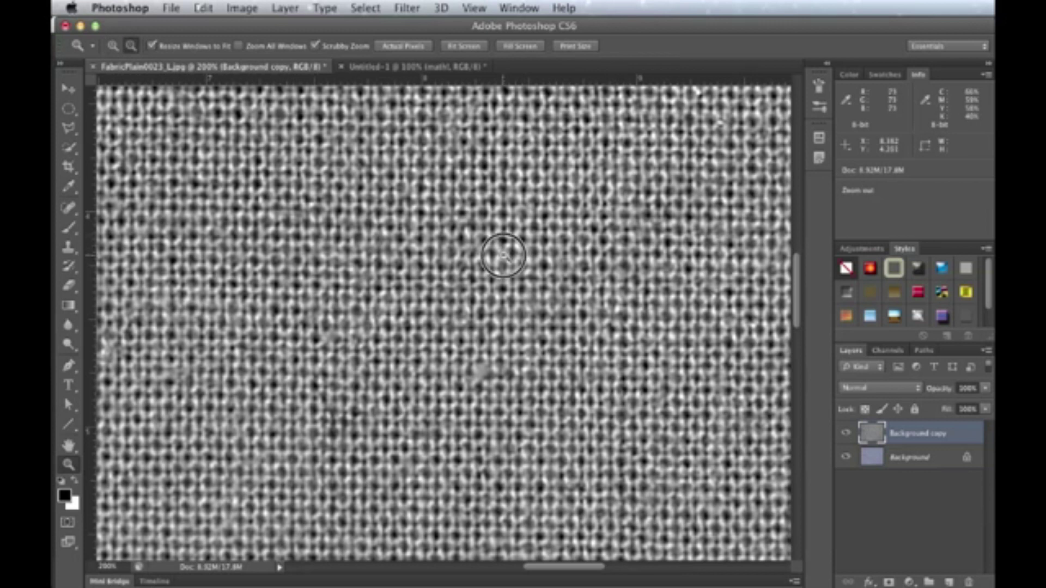
Step: Examine the overall grayscale weave of FabricPlain0023_L.jpg at 50% magnification
{"action": "left_click", "coordinate": [503, 254], "text": "alt"}
{"action": "left_click", "coordinate": [504, 255], "text": "alt"}
{"action": "left_click", "coordinate": [504, 253], "text": "alt"}
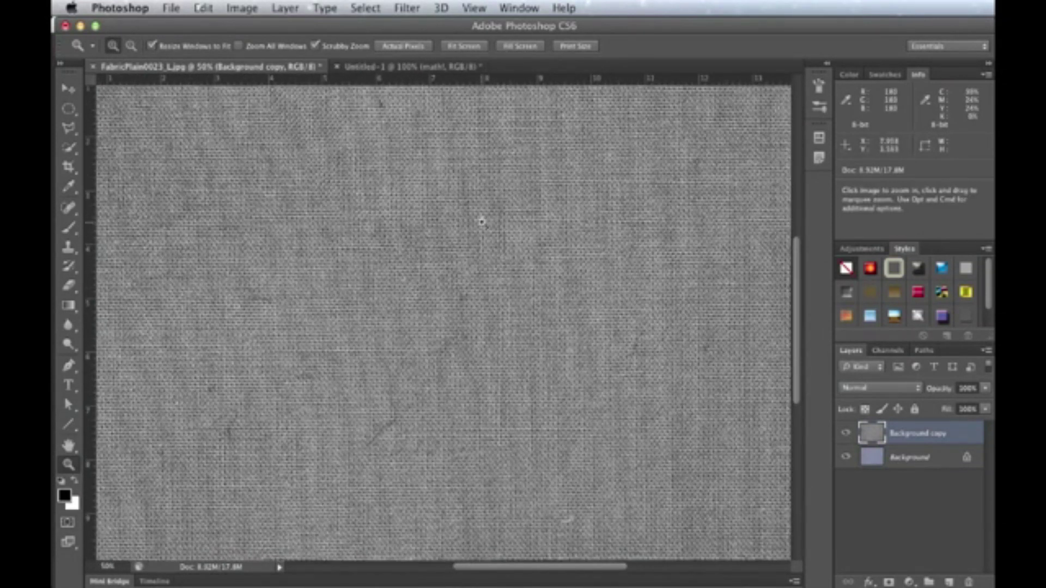
{"action": "key", "text": "ctrl+Tab"}
{"action": "key", "text": "ctrl+Tab"}
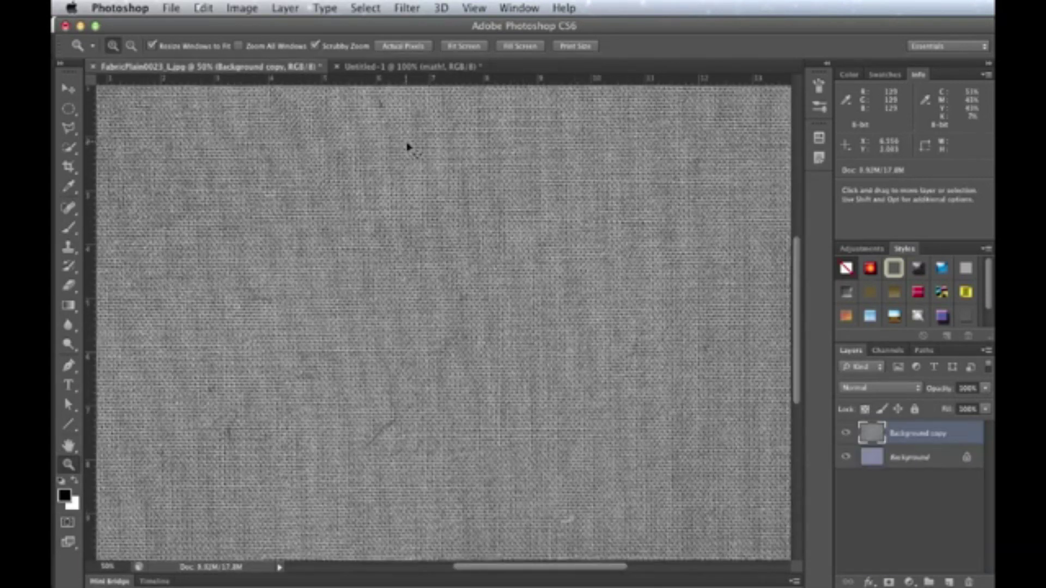
Step: Switch to Maya and reposition the samplerInfo2 and ramp2 nodes in the shading network, leaving ramp2 selected
{"action": "key", "text": "super+Tab"}
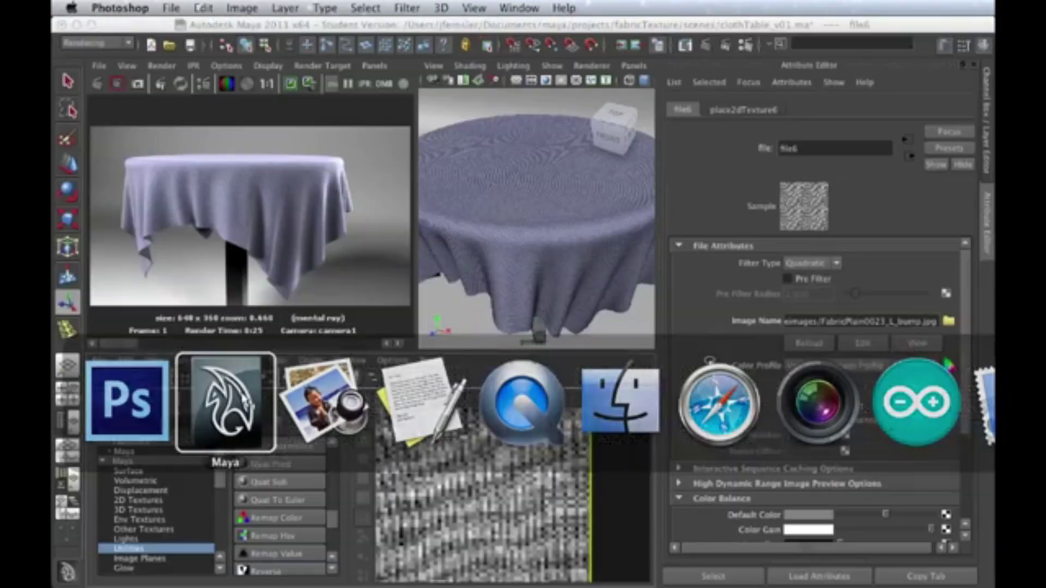
{"action": "scroll", "coordinate": [556, 464], "scroll_direction": "down", "scroll_amount": 5}
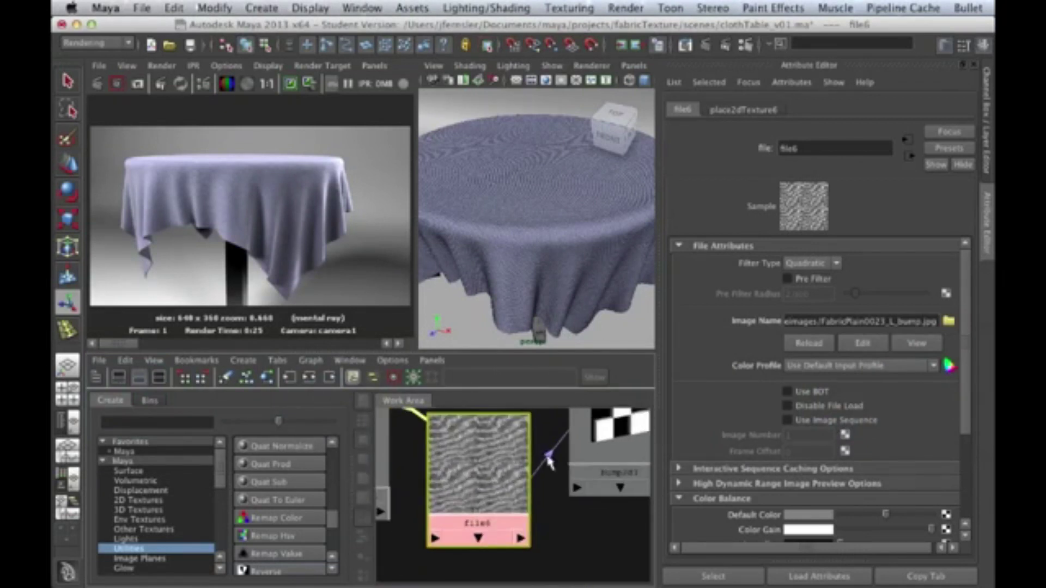
{"action": "scroll", "coordinate": [457, 459], "scroll_direction": "down", "scroll_amount": 4}
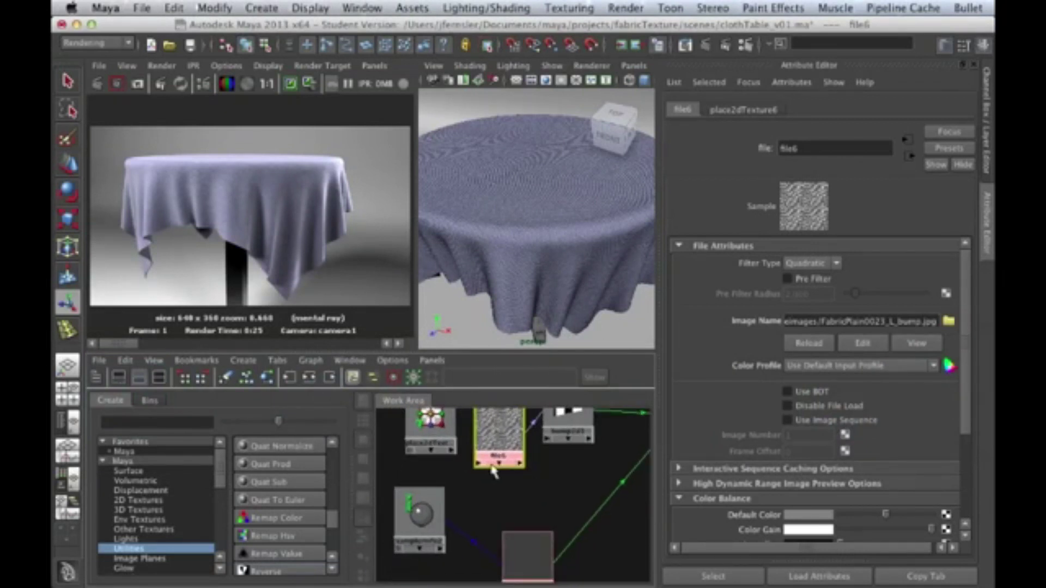
{"action": "left_click_drag", "start_coordinate": [446, 506], "coordinate": [447, 518]}
{"action": "left_click_drag", "start_coordinate": [524, 543], "coordinate": [516, 519]}
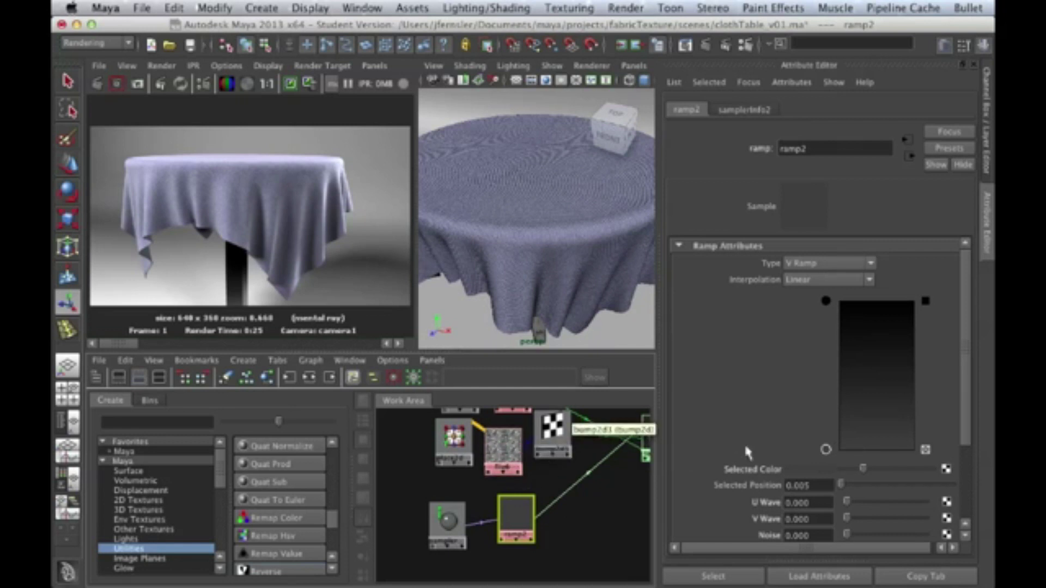
Step: Map the file6 texture onto ramp2's selected color and examine the weave on the tableCloth_shader swatch up close
{"action": "middle_click_drag", "start_coordinate": [502, 444], "coordinate": [740, 477]}
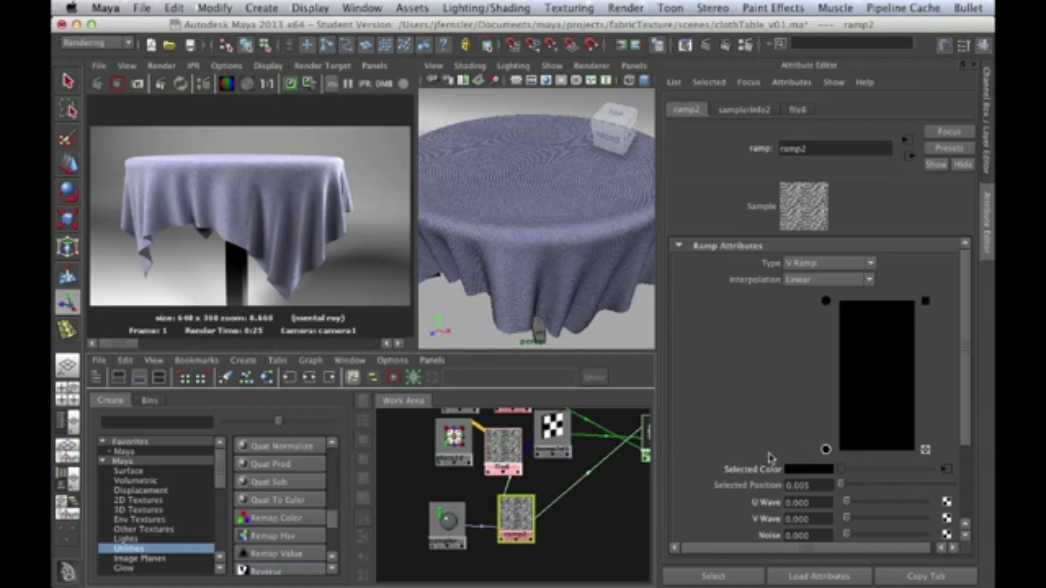
{"action": "middle_click_drag", "start_coordinate": [558, 481], "coordinate": [509, 498], "text": "alt"}
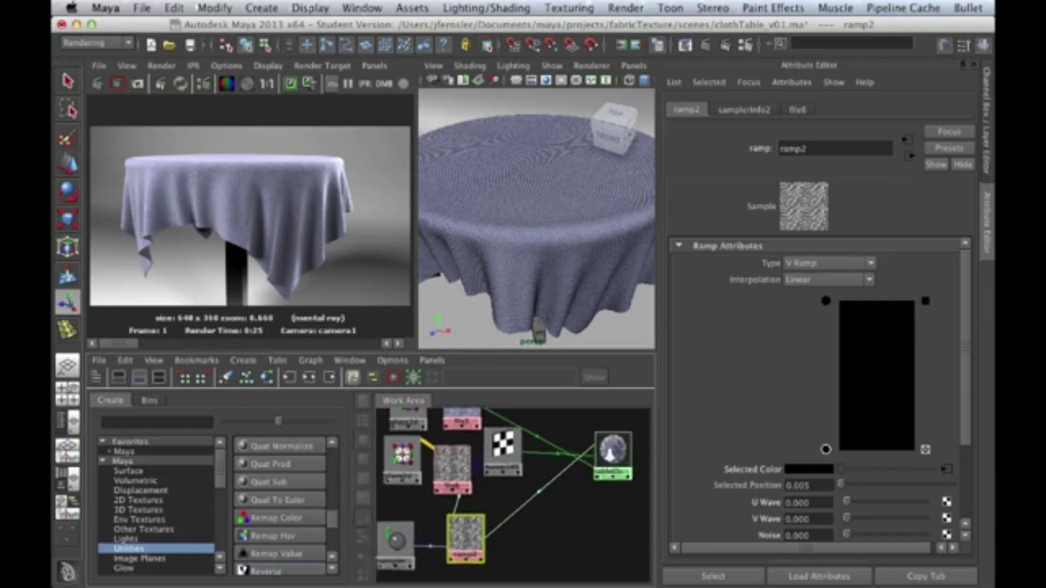
{"action": "right_click_drag", "start_coordinate": [508, 498], "coordinate": [745, 459], "text": "alt"}
{"action": "middle_click_drag", "start_coordinate": [573, 476], "coordinate": [405, 558], "text": "alt"}
{"action": "mouse_move", "coordinate": [579, 448]}
{"action": "middle_mouse_down", "text": "alt"}
{"action": "mouse_move", "coordinate": [494, 550]}
{"action": "mouse_move", "coordinate": [448, 467]}
{"action": "middle_mouse_up", "text": "alt"}
{"action": "middle_click_drag", "start_coordinate": [544, 453], "coordinate": [451, 480], "text": "alt"}
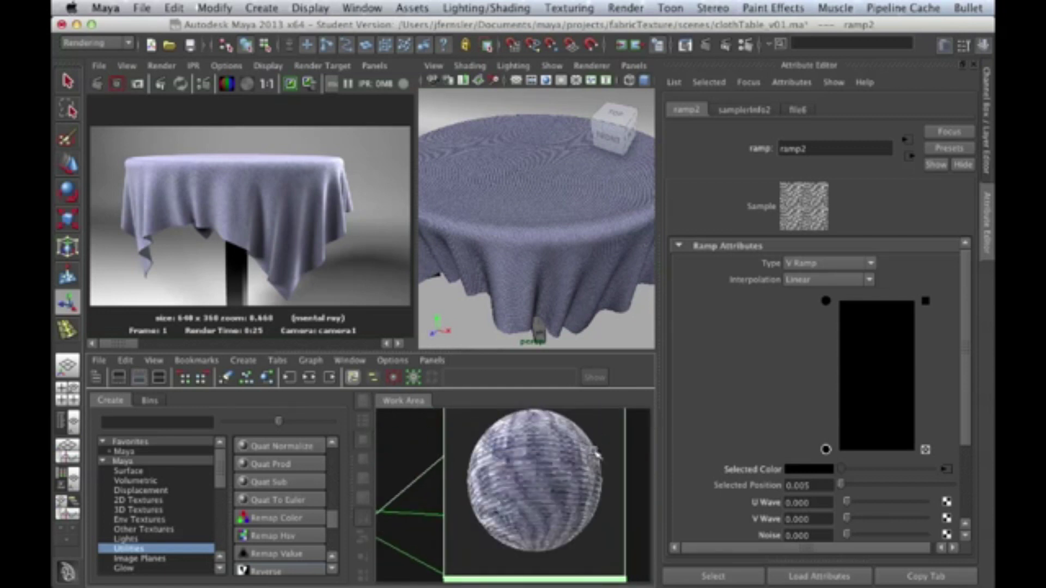
{"action": "right_click_drag", "start_coordinate": [525, 458], "coordinate": [397, 458], "text": "alt"}
{"action": "middle_click_drag", "start_coordinate": [456, 473], "coordinate": [510, 422], "text": "alt"}
{"action": "right_click_drag", "start_coordinate": [497, 464], "coordinate": [387, 467], "text": "alt"}
{"action": "middle_click_drag", "start_coordinate": [483, 464], "coordinate": [543, 443], "text": "alt"}
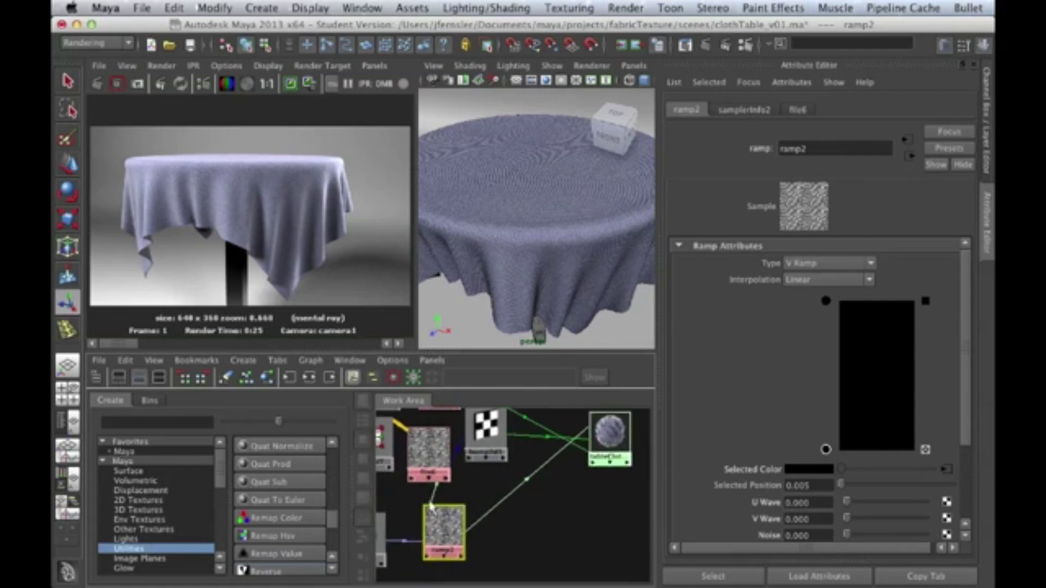
Step: Undo the file6 connection to ramp2 to compare the shader swatch, and redo the ramp2 selection
{"action": "left_click", "coordinate": [520, 491]}
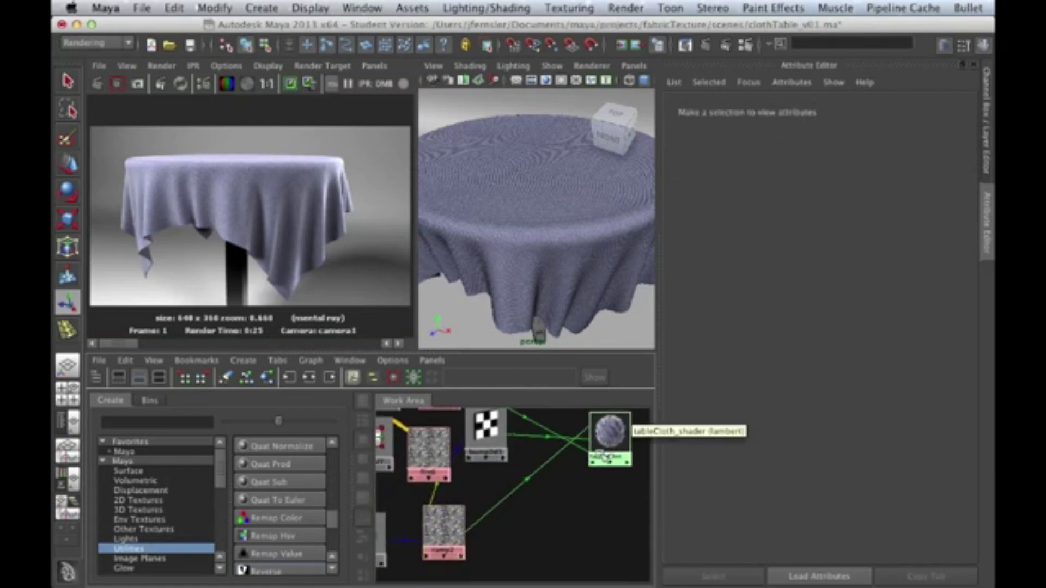
{"action": "key", "text": "super+z"}
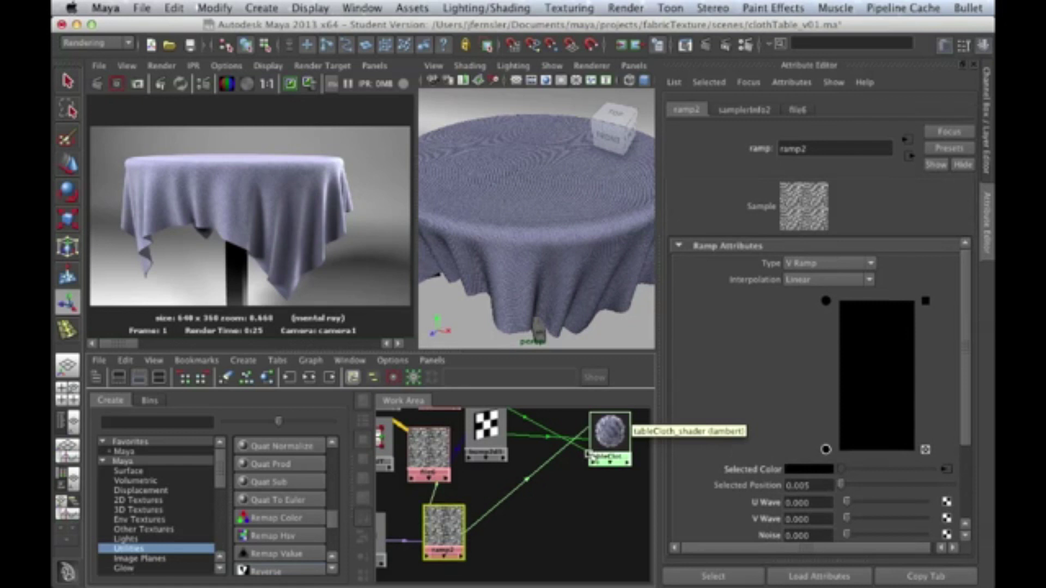
{"action": "key", "text": "super+z"}
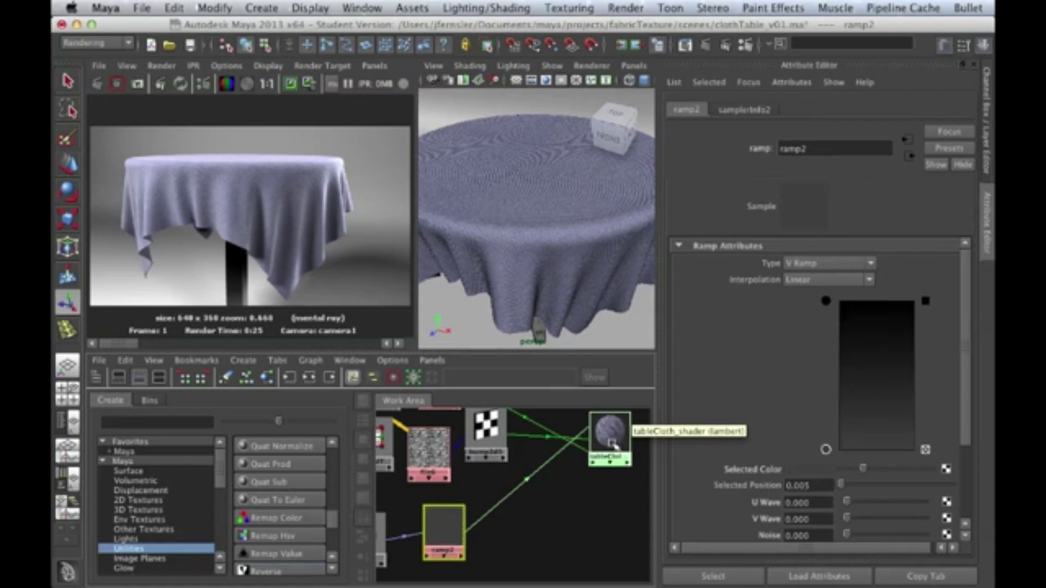
{"action": "key", "text": "super+z"}
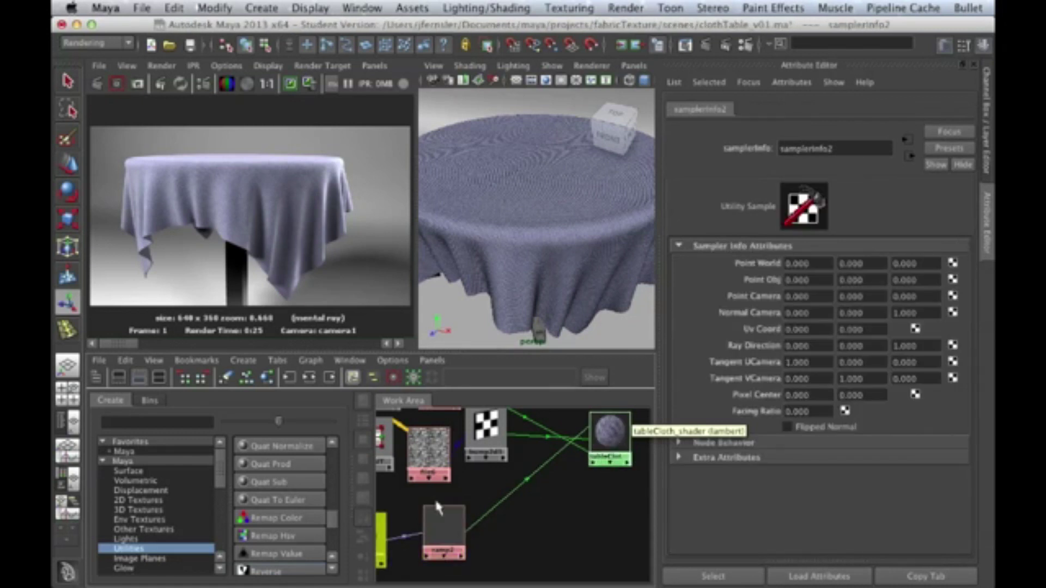
{"action": "left_click", "coordinate": [175, 7]}
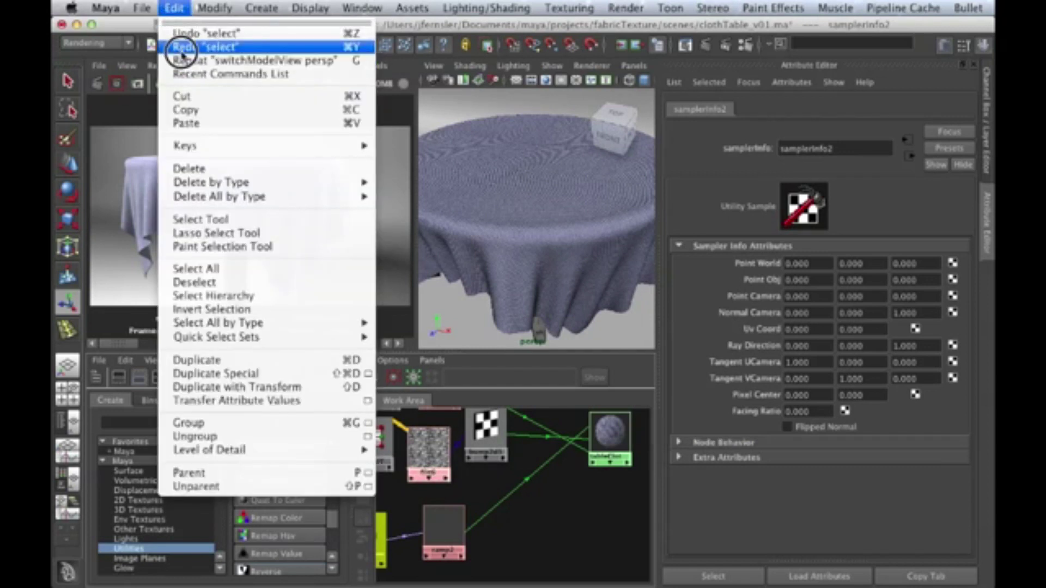
{"action": "left_click", "coordinate": [183, 51]}
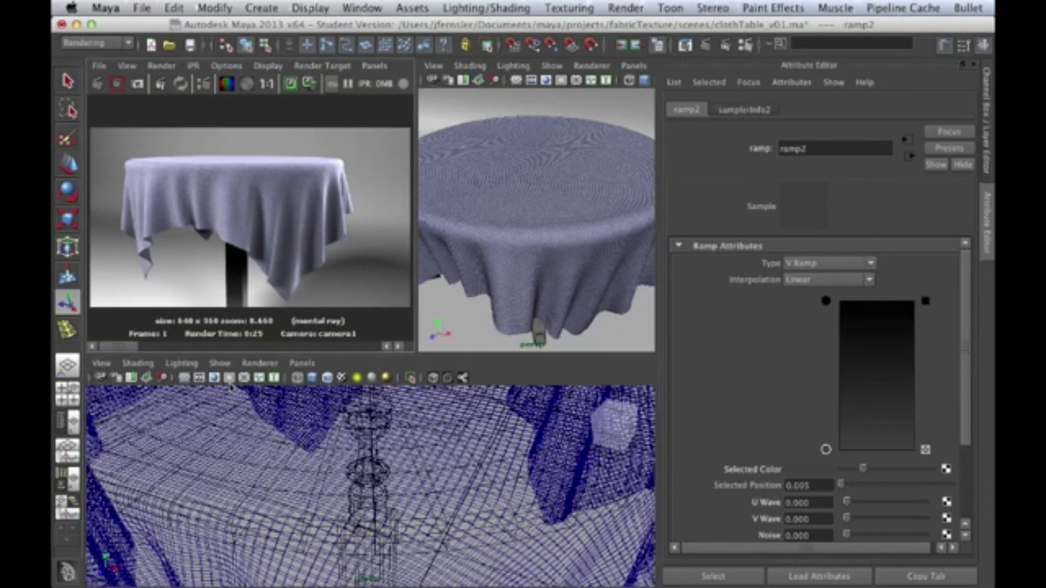
Step: Replace the wireframe perspective view below the render with the Hypershade
{"action": "left_click", "coordinate": [259, 363]}
{"action": "left_click", "coordinate": [302, 363]}
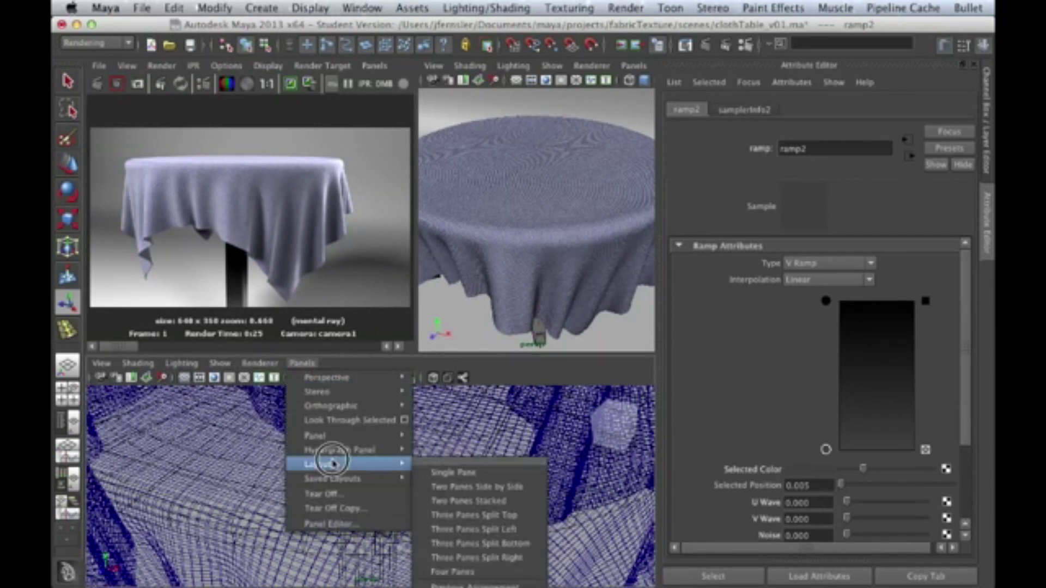
{"action": "mouse_move", "coordinate": [348, 435]}
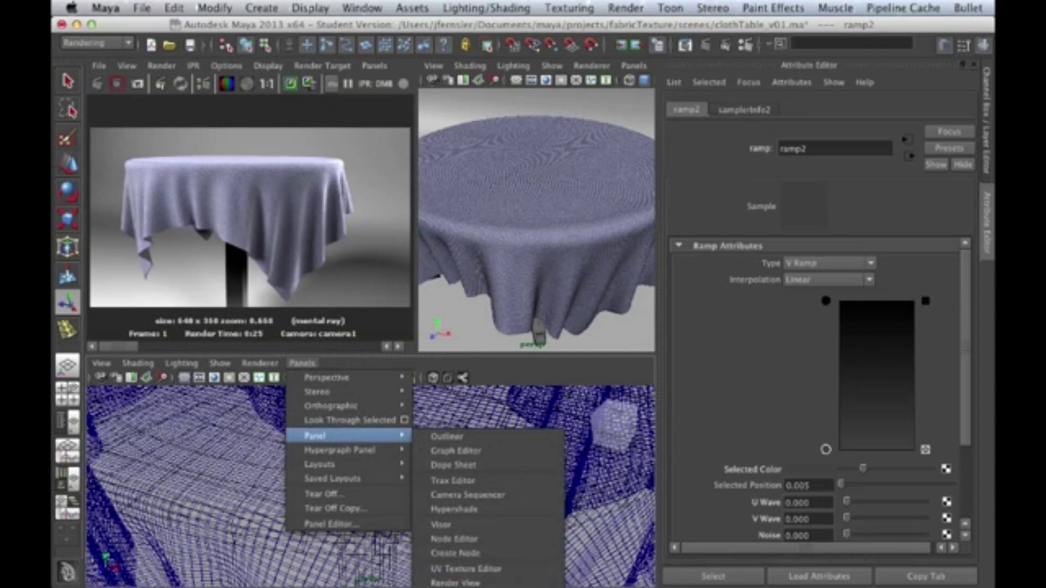
{"action": "left_click", "coordinate": [469, 526]}
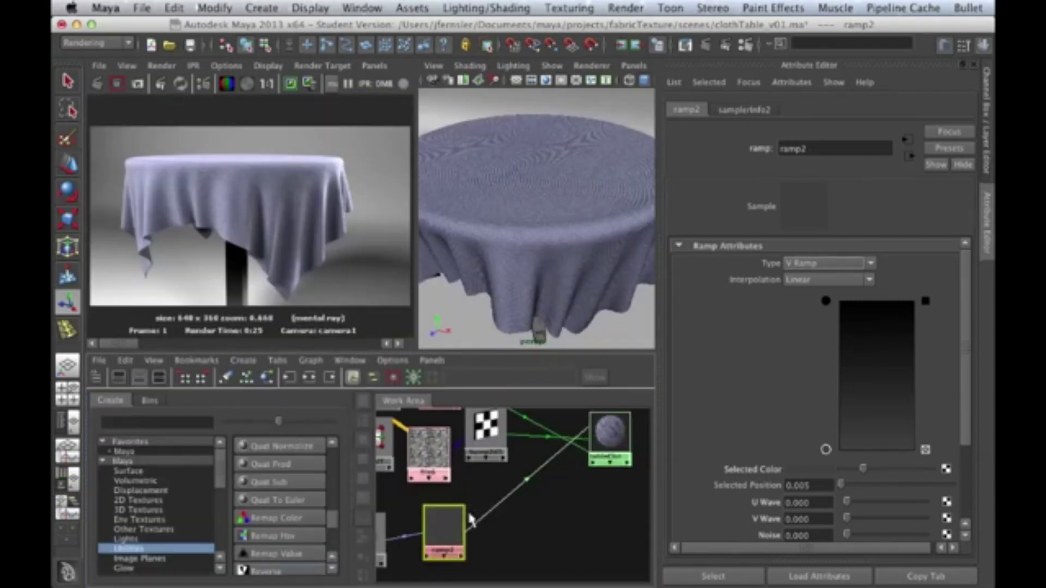
Step: Connect file6 to ramp2's selected color, and select tableCloth_shader and move it closer to the other nodes
{"action": "middle_click_drag", "start_coordinate": [420, 446], "coordinate": [764, 472]}
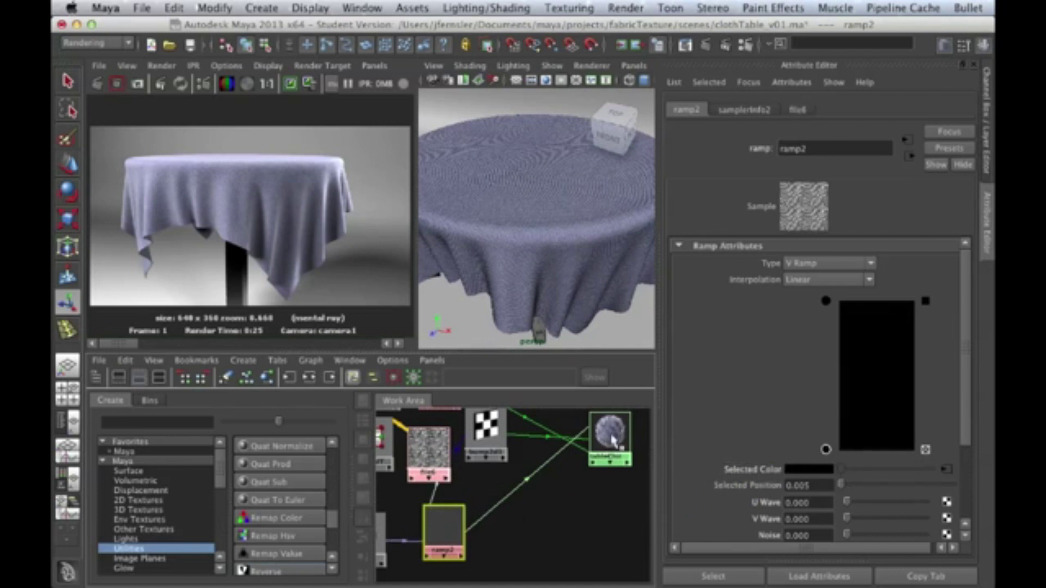
{"action": "left_click_drag", "start_coordinate": [613, 437], "coordinate": [601, 466]}
{"action": "left_click", "coordinate": [599, 464]}
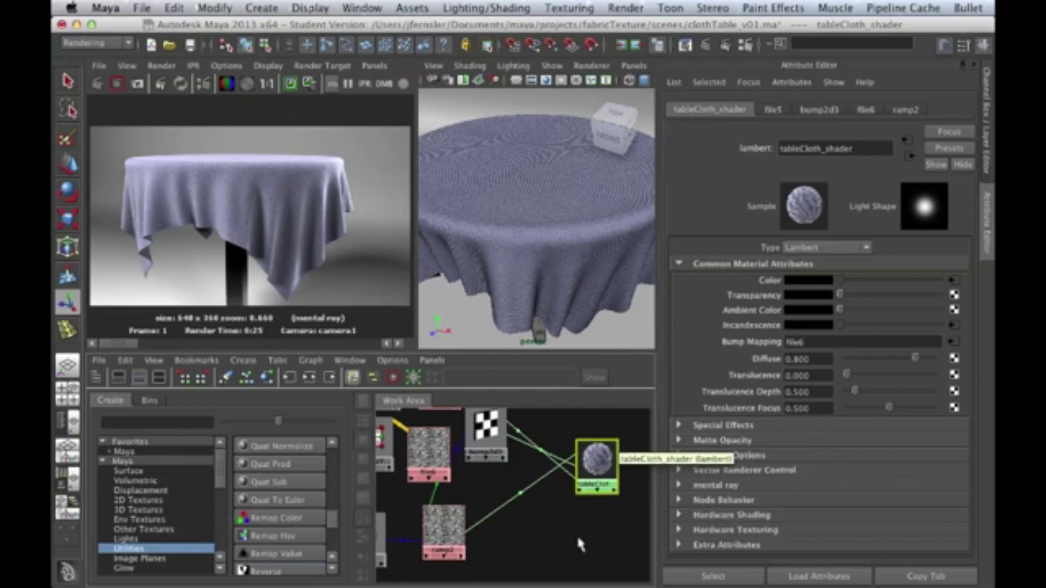
{"action": "right_click", "coordinate": [607, 460]}
{"action": "left_click_drag", "start_coordinate": [607, 459], "coordinate": [591, 461]}
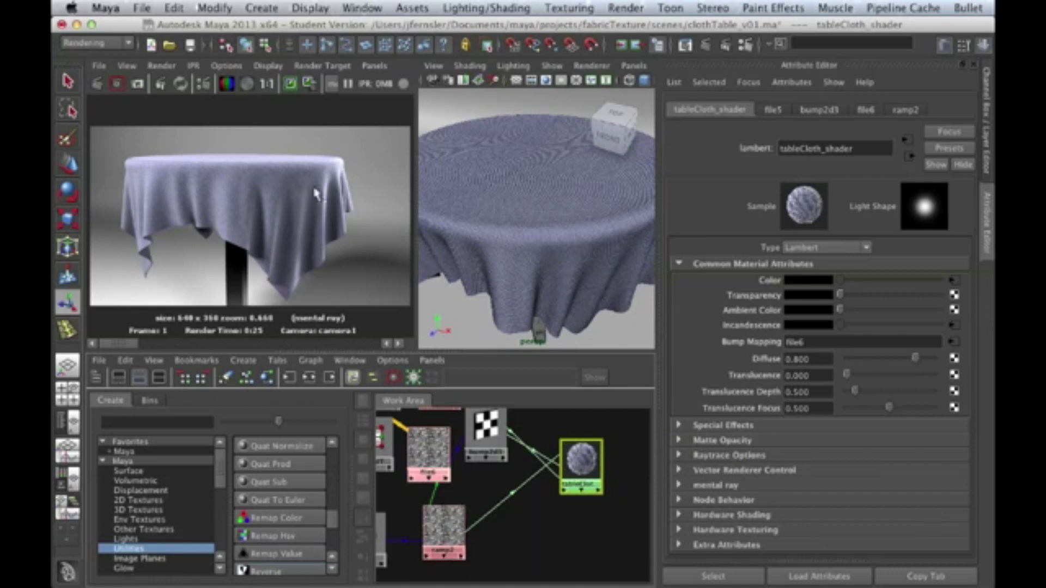
Step: Render the tablecloth in an enlarged render view with the weave texture mapped into the ramp
{"action": "key", "text": "space"}
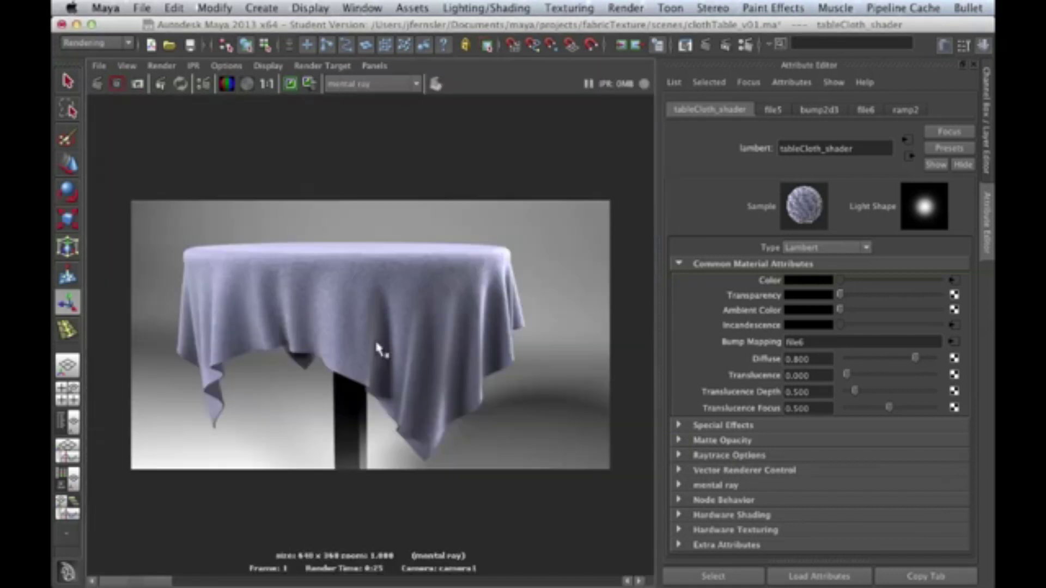
{"action": "left_click", "coordinate": [97, 83]}
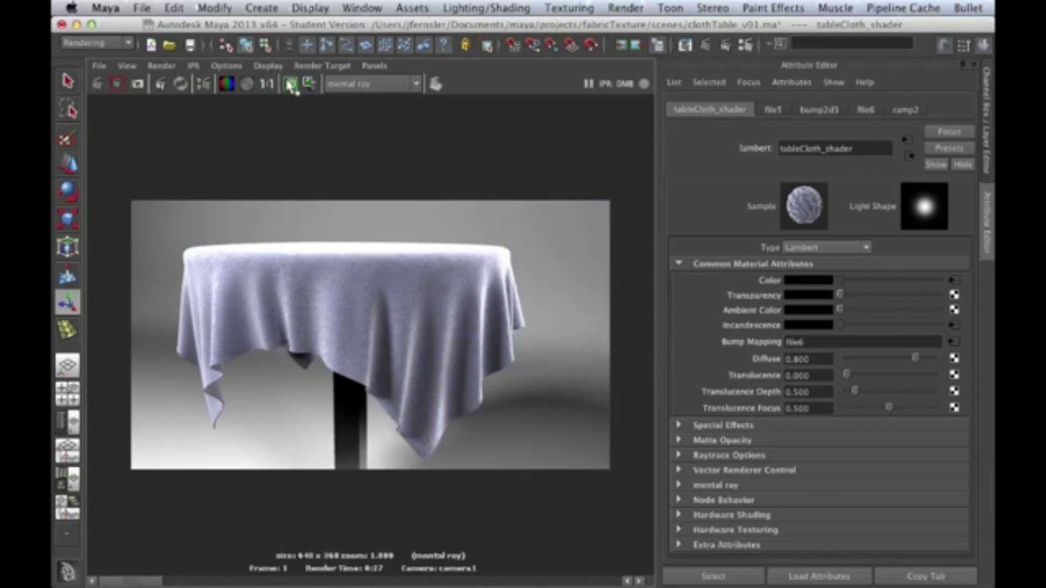
{"action": "key", "text": "space"}
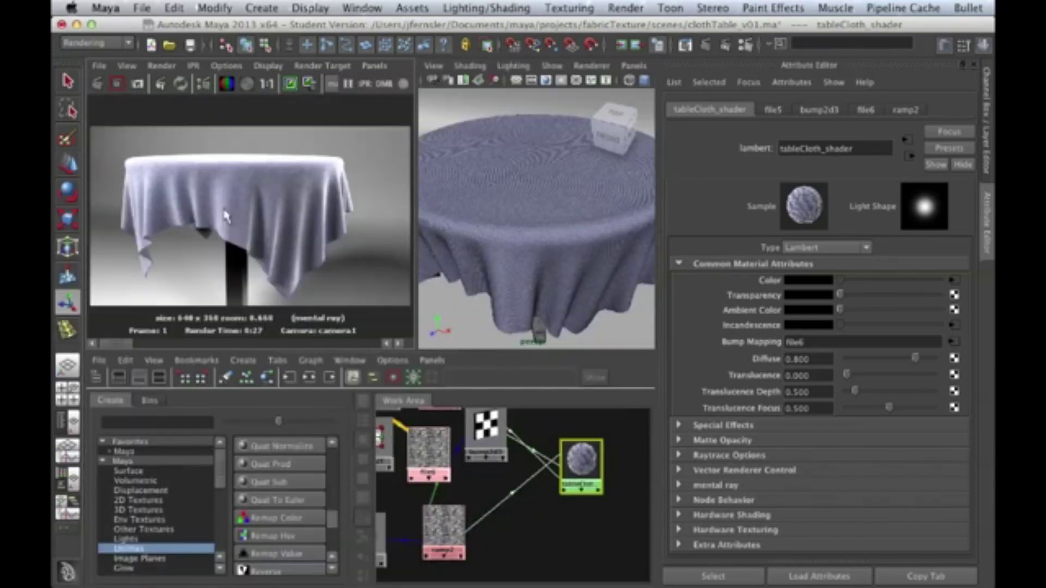
Step: Spread out the ramp2, tableCloth_shader, file6 and bump2d3 nodes and examine how file6 feeds the network
{"action": "left_click_drag", "start_coordinate": [466, 540], "coordinate": [518, 538]}
{"action": "left_click_drag", "start_coordinate": [582, 463], "coordinate": [594, 490]}
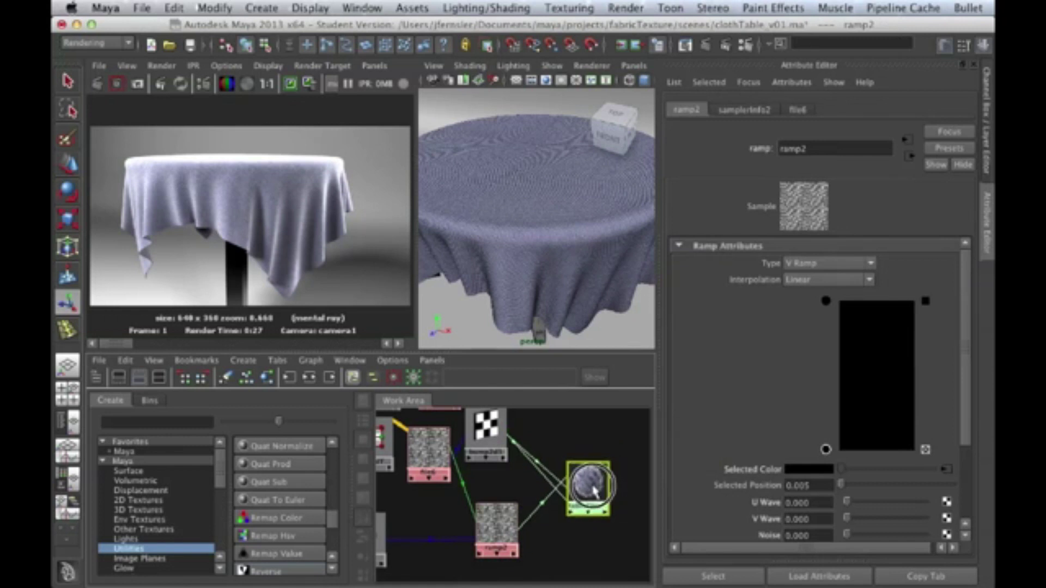
{"action": "left_click", "coordinate": [432, 453]}
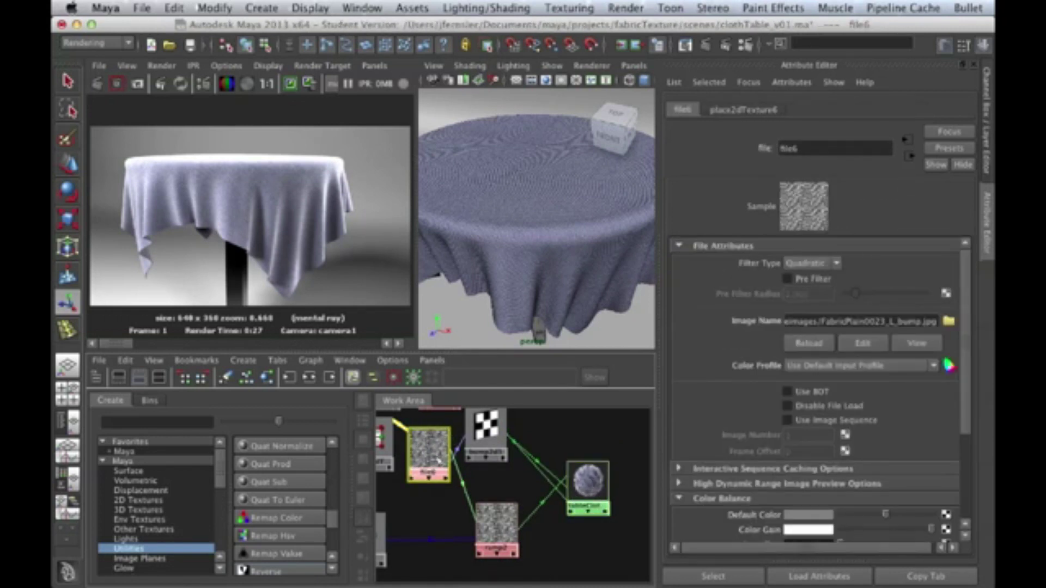
{"action": "mouse_move", "coordinate": [432, 453]}
{"action": "left_mouse_down"}
{"action": "mouse_move", "coordinate": [433, 463]}
{"action": "mouse_move", "coordinate": [424, 448]}
{"action": "left_mouse_up"}
{"action": "scroll", "coordinate": [442, 450], "scroll_direction": "down", "scroll_amount": 2}
{"action": "scroll", "coordinate": [443, 450], "scroll_direction": "up", "scroll_amount": 2}
{"action": "scroll", "coordinate": [439, 442], "scroll_direction": "up", "scroll_amount": 2}
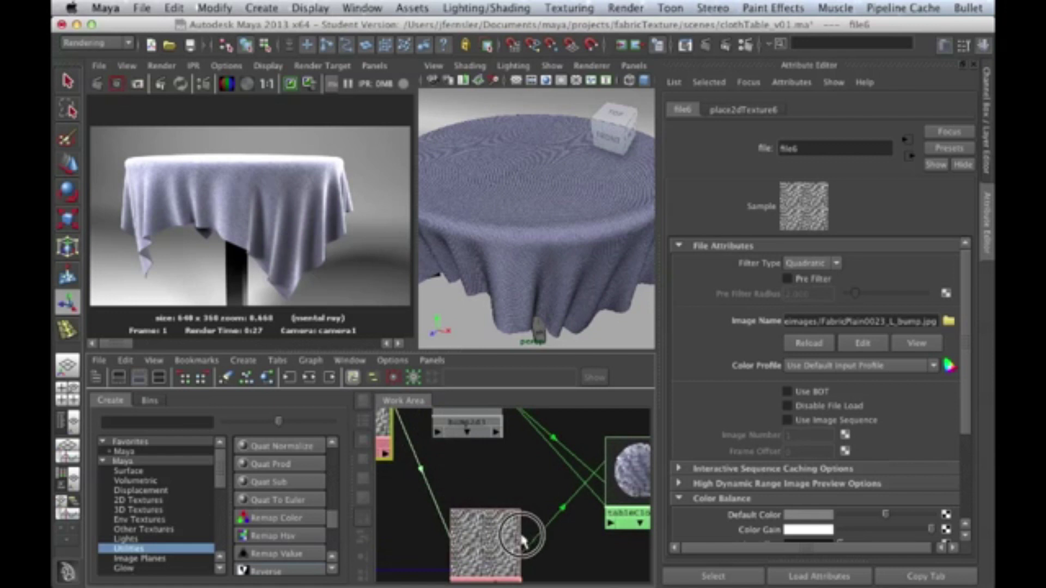
{"action": "middle_click_drag", "start_coordinate": [454, 463], "coordinate": [532, 528], "text": "alt"}
{"action": "left_click_drag", "start_coordinate": [544, 456], "coordinate": [554, 468]}
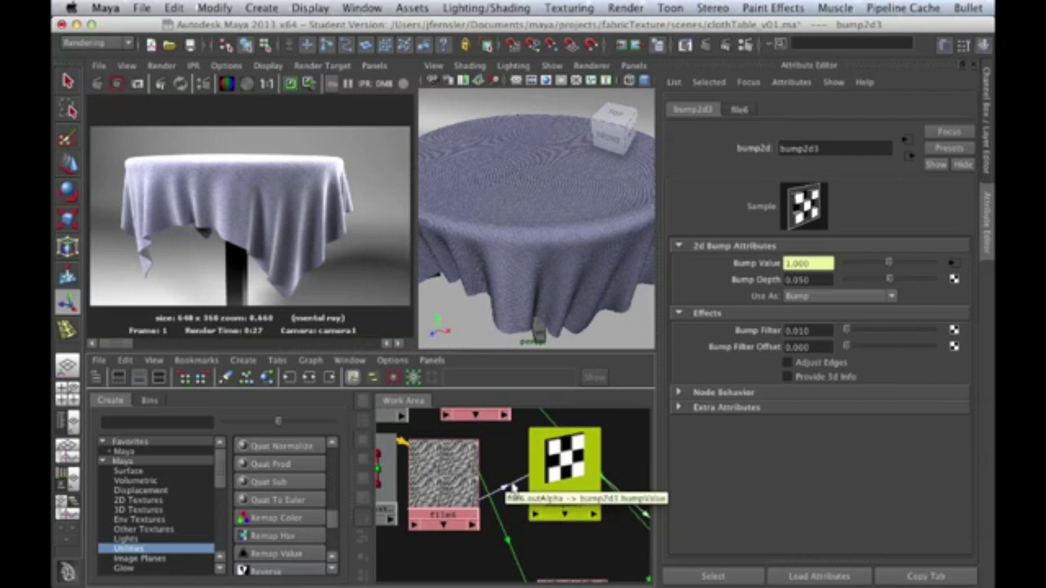
Step: Darken the file6 texture by setting its Color Gain value to 0.35
{"action": "left_click", "coordinate": [431, 468]}
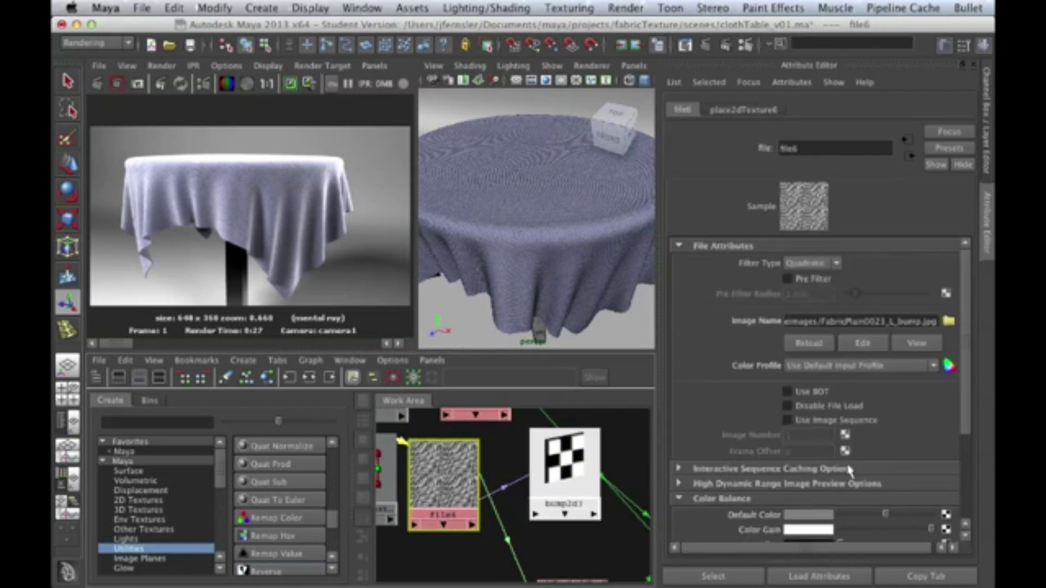
{"action": "scroll", "coordinate": [848, 469], "scroll_direction": "down", "scroll_amount": 5}
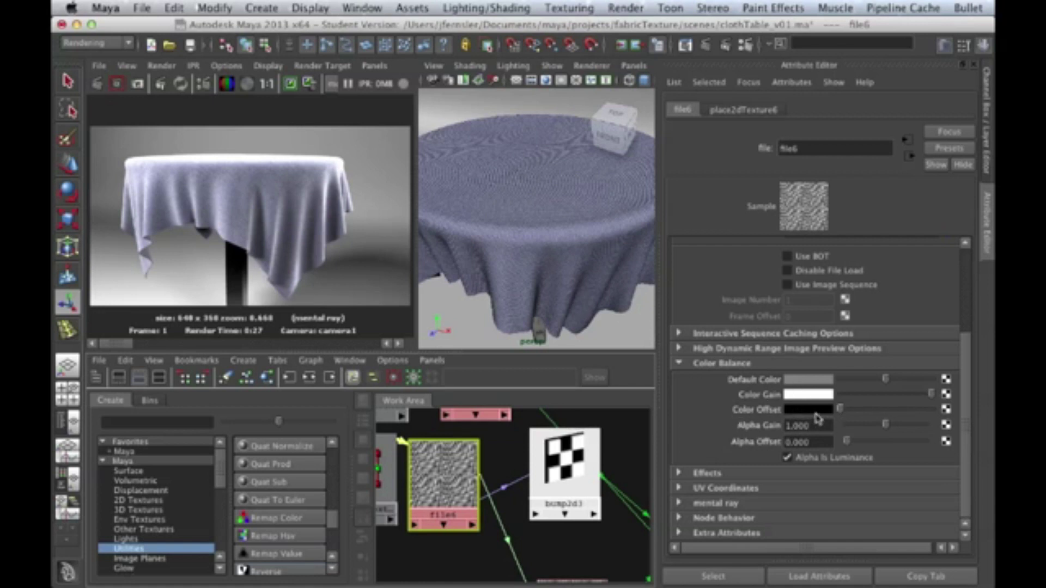
{"action": "left_click_drag", "start_coordinate": [928, 396], "coordinate": [892, 398]}
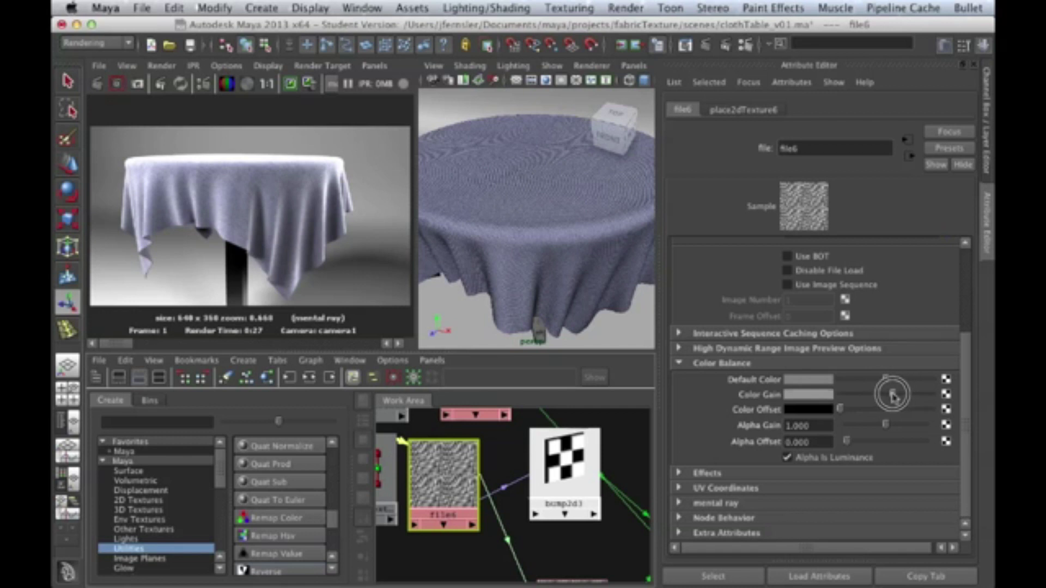
{"action": "left_click", "coordinate": [814, 395]}
{"action": "double_click", "coordinate": [702, 453]}
{"action": "left_click_drag", "start_coordinate": [710, 454], "coordinate": [685, 453]}
{"action": "type", "text": "35"}
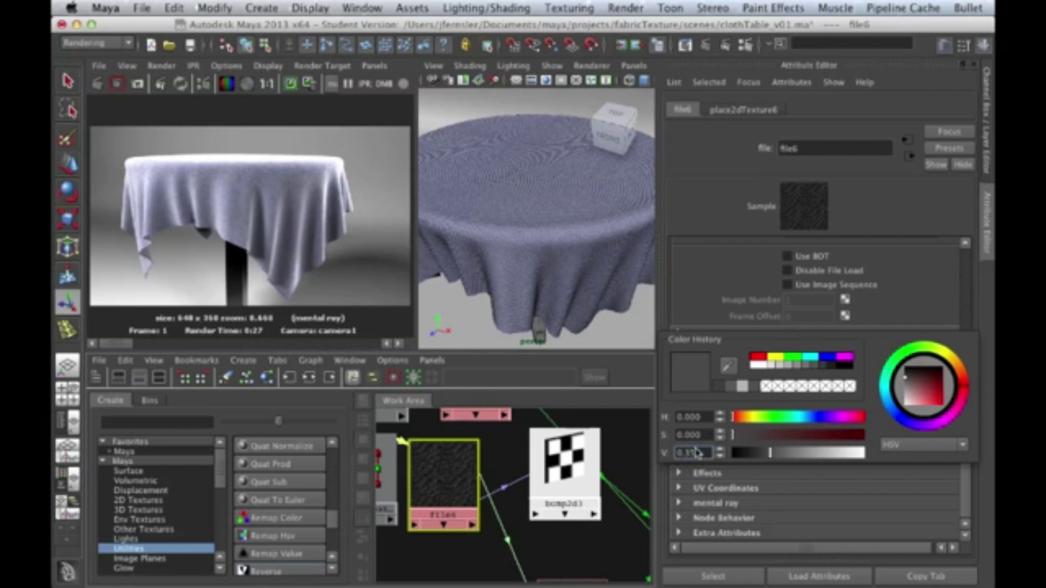
{"action": "key", "text": "Return"}
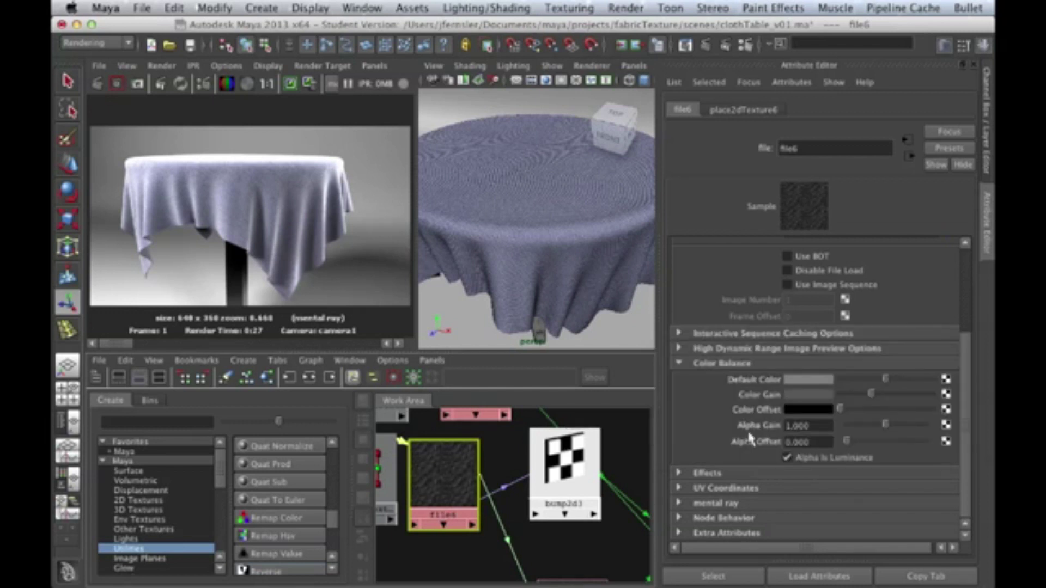
{"action": "middle_click_drag", "start_coordinate": [517, 506], "coordinate": [527, 483], "text": "alt"}
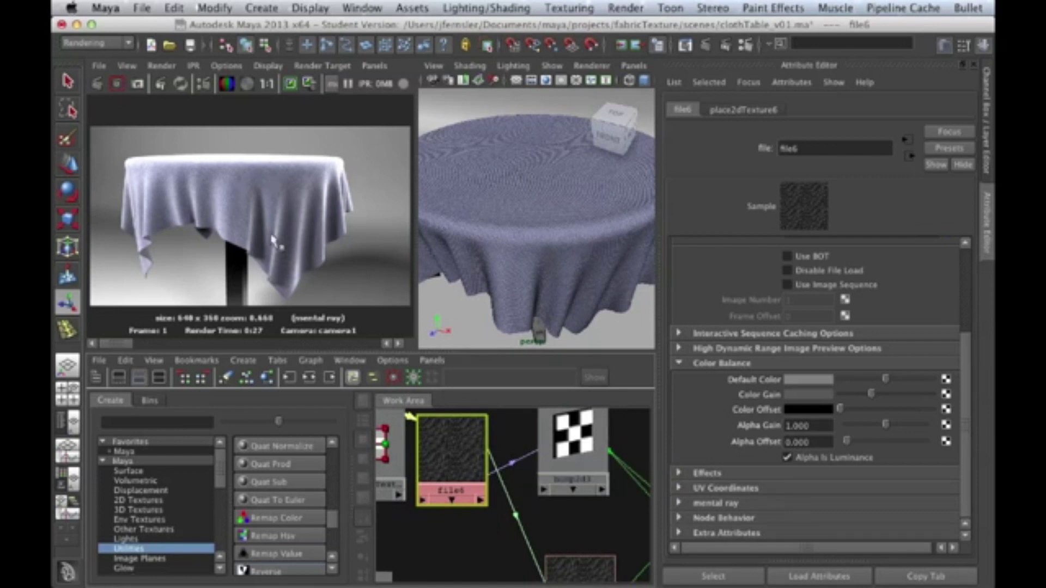
Step: Select the tableCloth_shader node and render the tablecloth in an enlarged render view with the darkened file6 texture
{"action": "middle_click_drag", "start_coordinate": [537, 504], "coordinate": [509, 439], "text": "alt"}
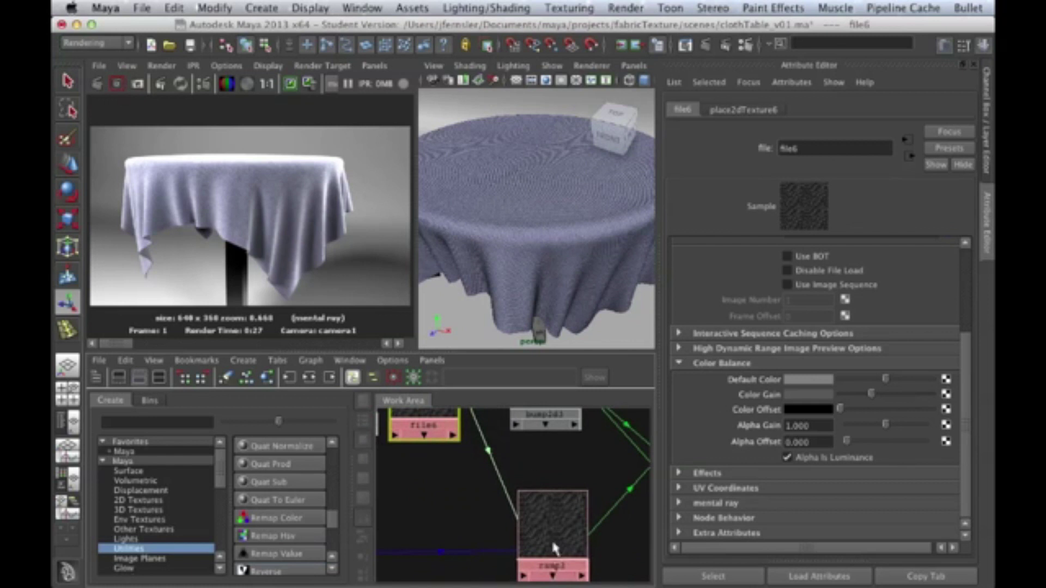
{"action": "right_click_drag", "start_coordinate": [560, 501], "coordinate": [500, 492], "text": "alt"}
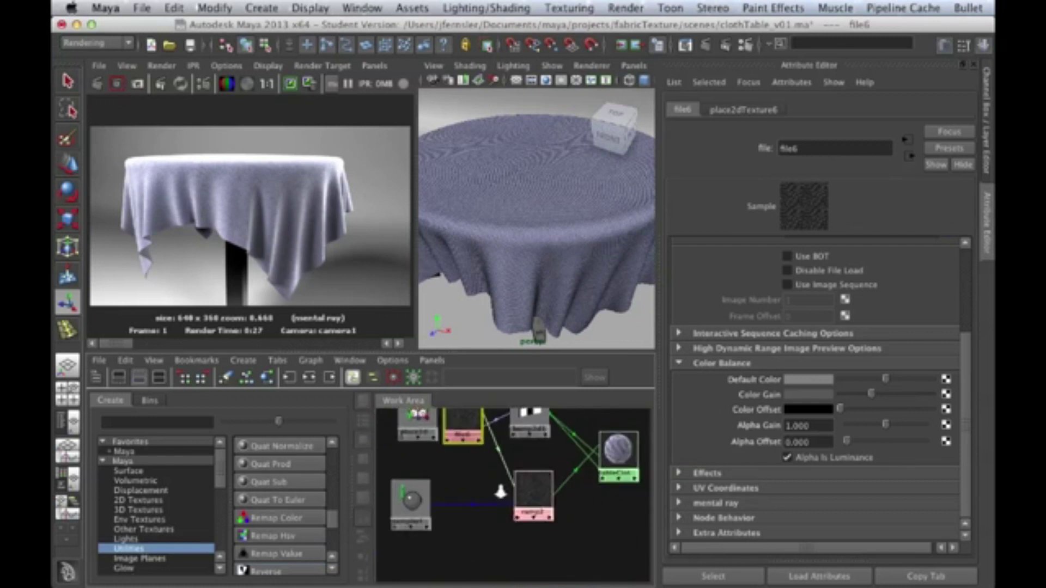
{"action": "left_click_drag", "start_coordinate": [619, 451], "coordinate": [617, 459]}
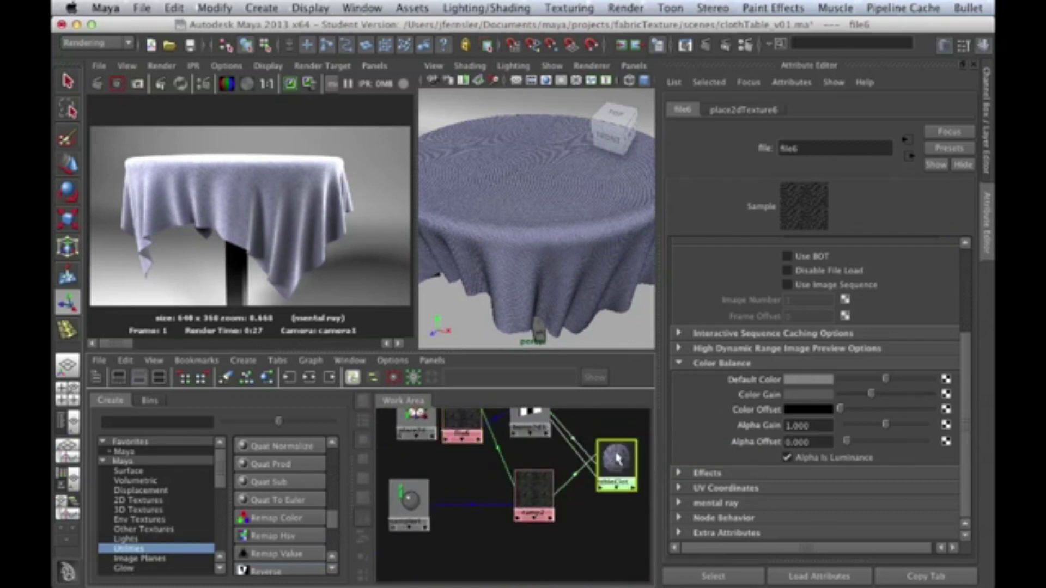
{"action": "key", "text": "space"}
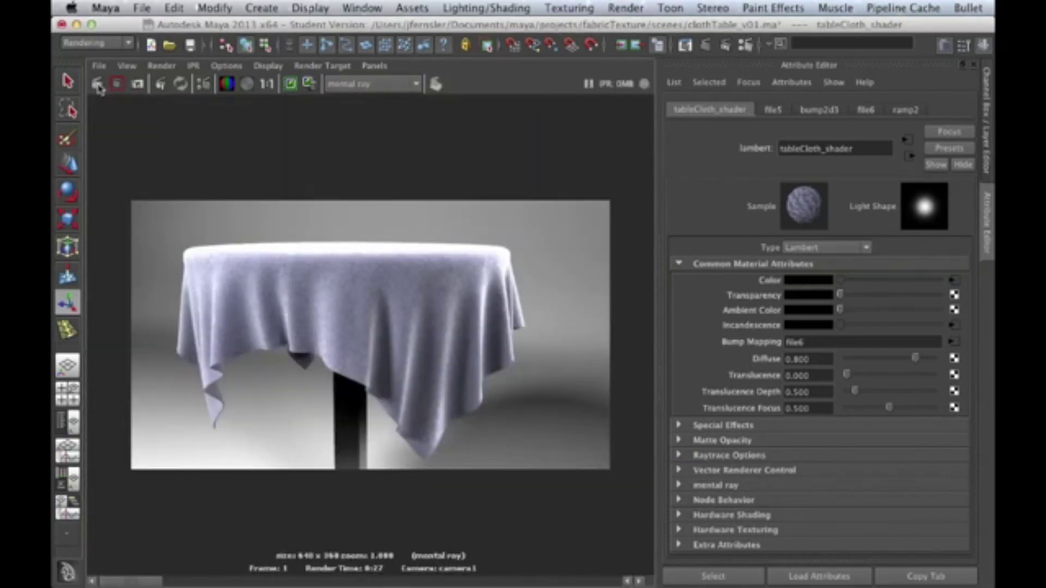
{"action": "left_click", "coordinate": [97, 84]}
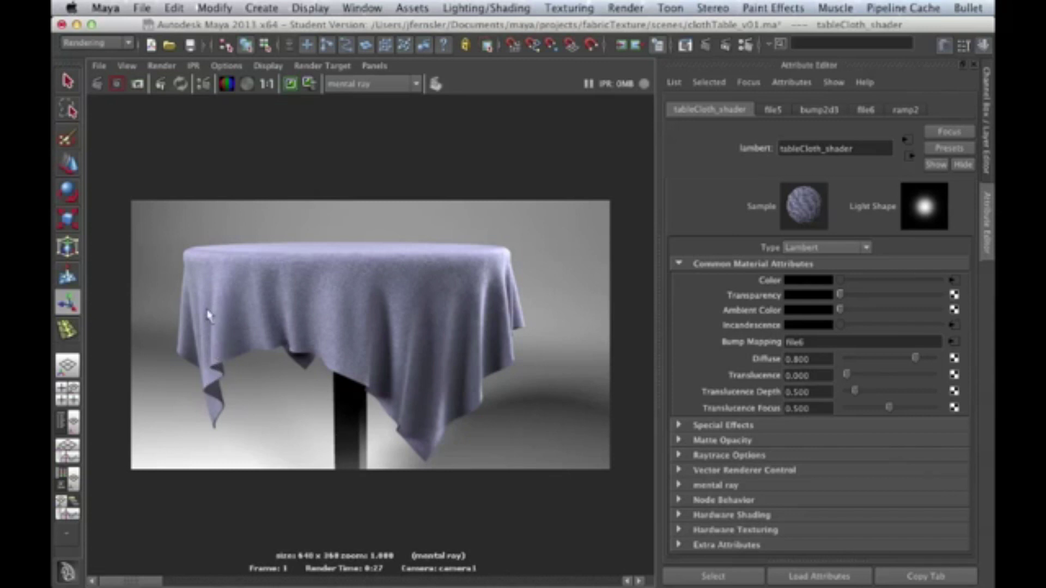
Step: Keep the new tablecloth render and compare it with the previously stored renders
{"action": "left_click", "coordinate": [290, 83]}
{"action": "left_click_drag", "start_coordinate": [137, 583], "coordinate": [233, 579]}
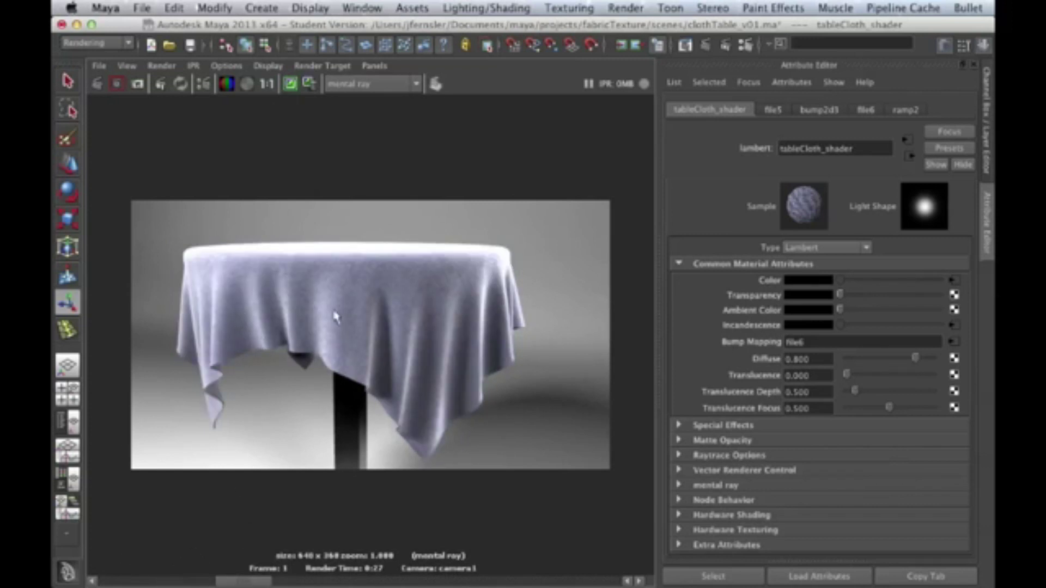
{"action": "left_click_drag", "start_coordinate": [258, 582], "coordinate": [228, 581]}
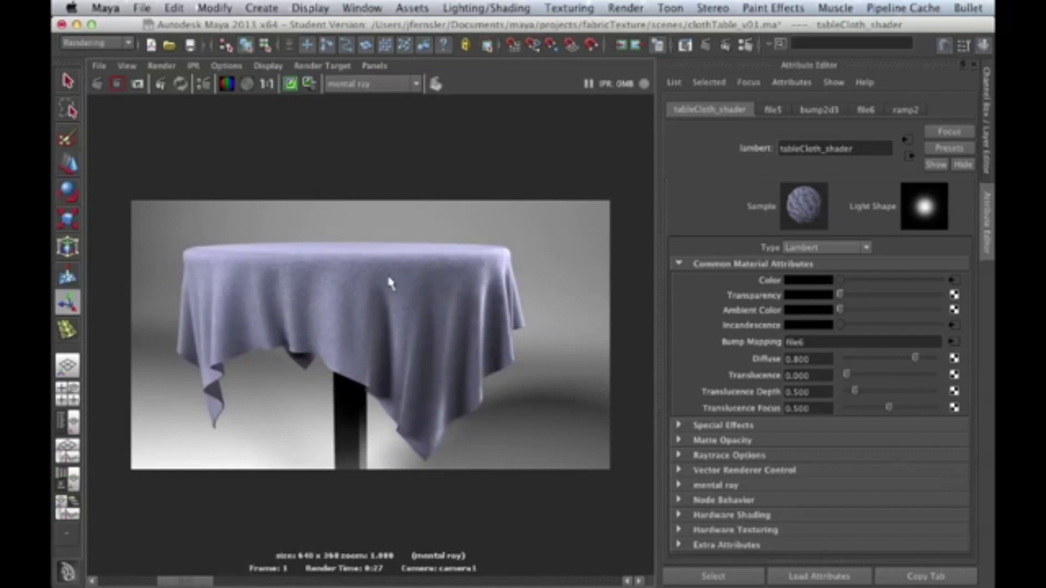
{"action": "left_click_drag", "start_coordinate": [187, 580], "coordinate": [226, 583]}
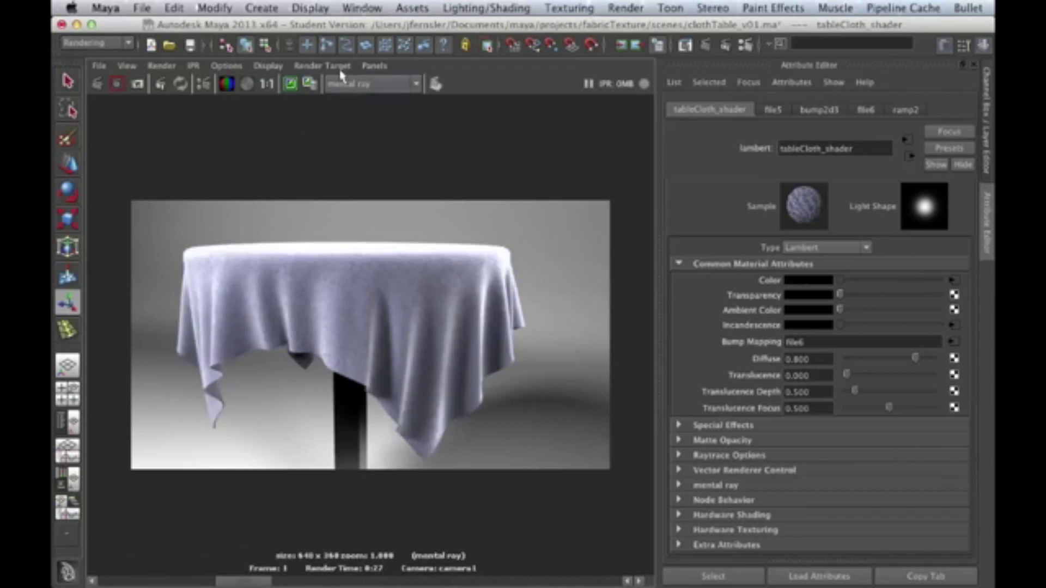
Step: Remove the overly bright stored render and compare the remaining images, ending on the latest one
{"action": "left_click", "coordinate": [309, 83]}
{"action": "left_click_drag", "start_coordinate": [200, 581], "coordinate": [222, 582]}
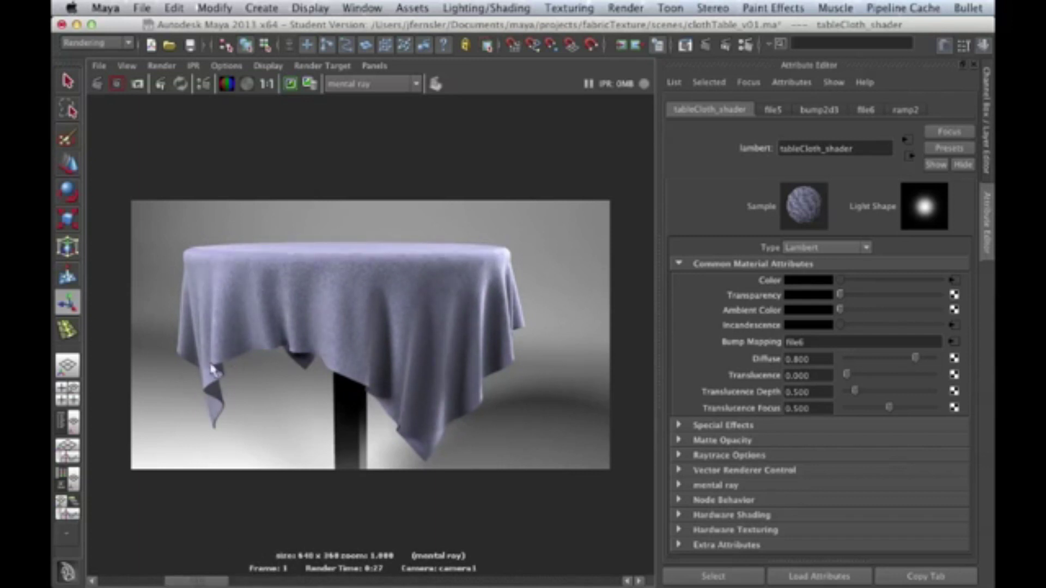
{"action": "left_click", "coordinate": [212, 583]}
{"action": "left_click_drag", "start_coordinate": [211, 583], "coordinate": [153, 586]}
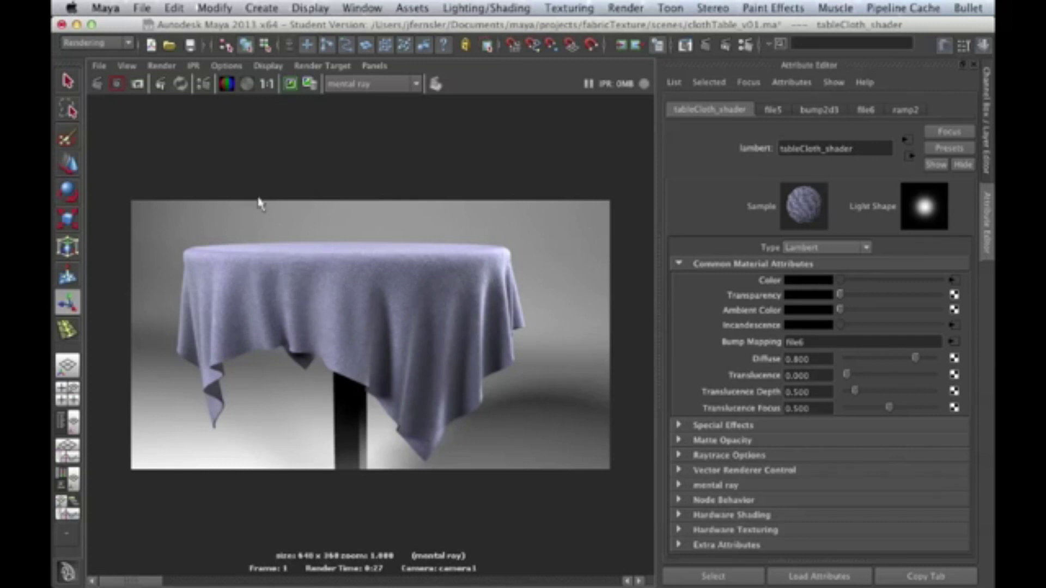
Step: Return to the multi-panel layout, open the Outliner beside the viewport and expand threeLightGRP
{"action": "key", "text": "space"}
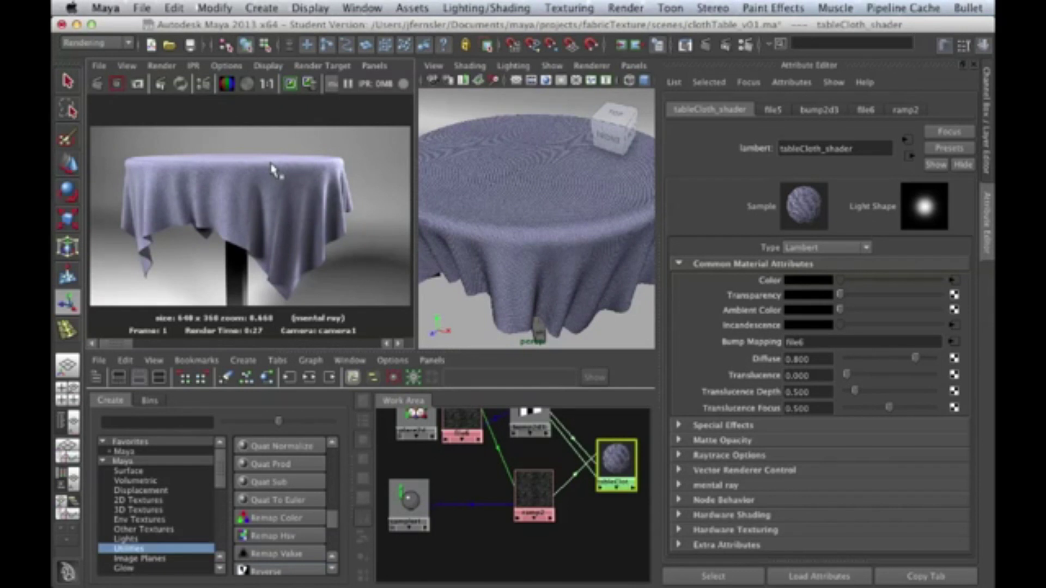
{"action": "left_click", "coordinate": [362, 7]}
{"action": "mouse_move", "coordinate": [420, 6]}
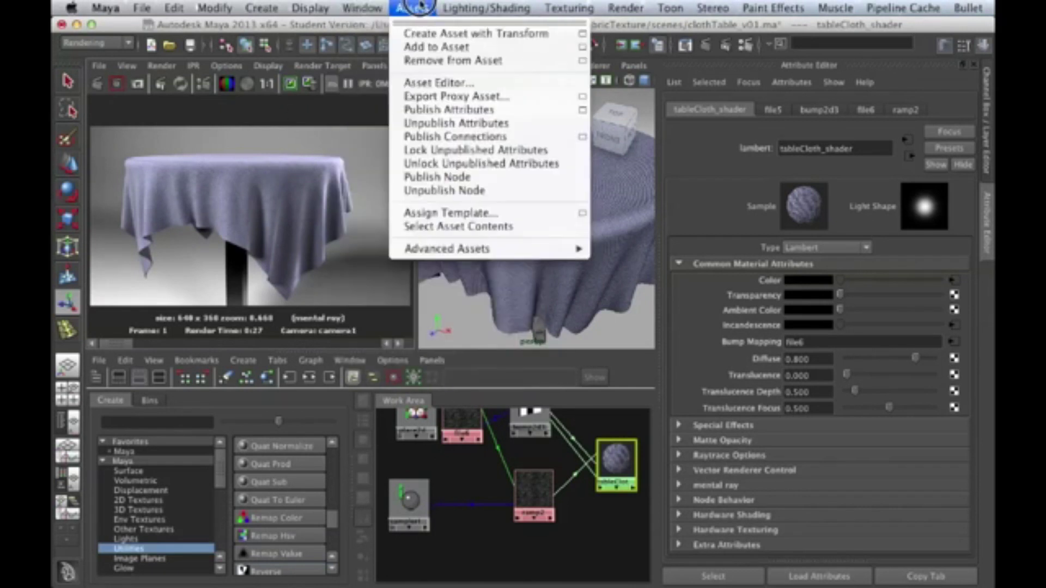
{"action": "mouse_move", "coordinate": [362, 8]}
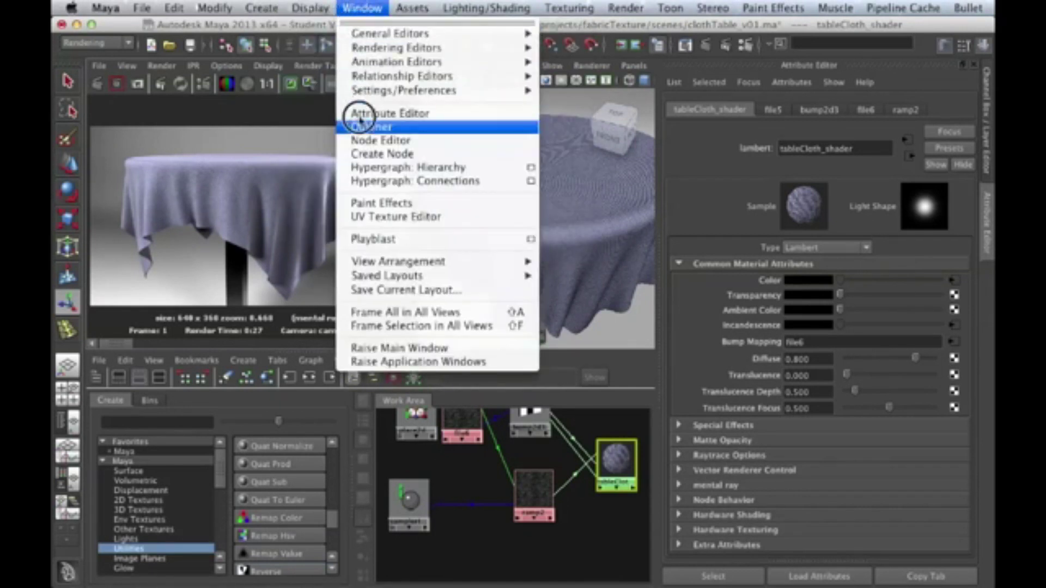
{"action": "left_click", "coordinate": [361, 127]}
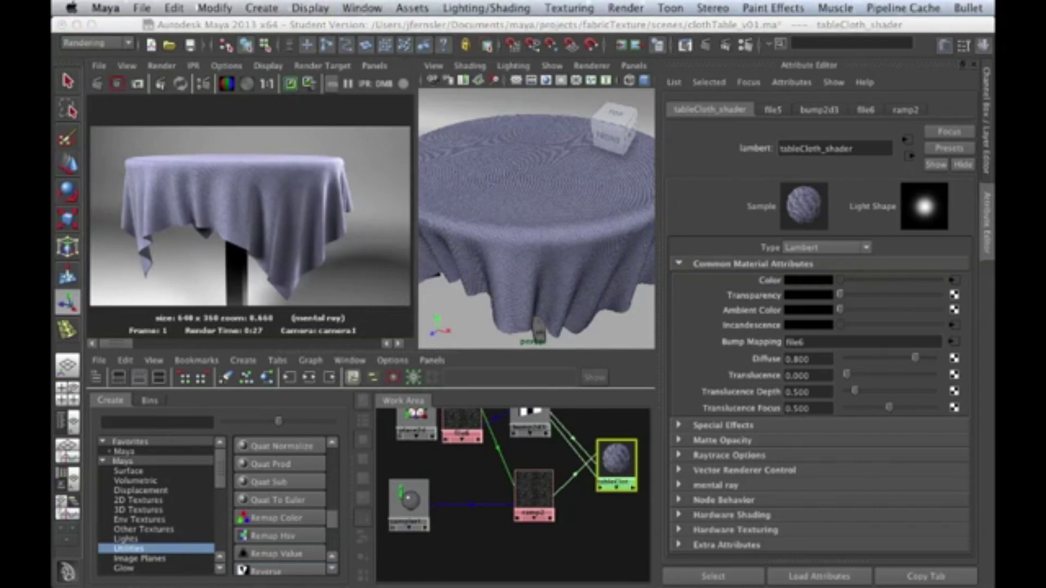
{"action": "left_click_drag", "start_coordinate": [877, 148], "coordinate": [755, 112]}
{"action": "left_click", "coordinate": [585, 270]}
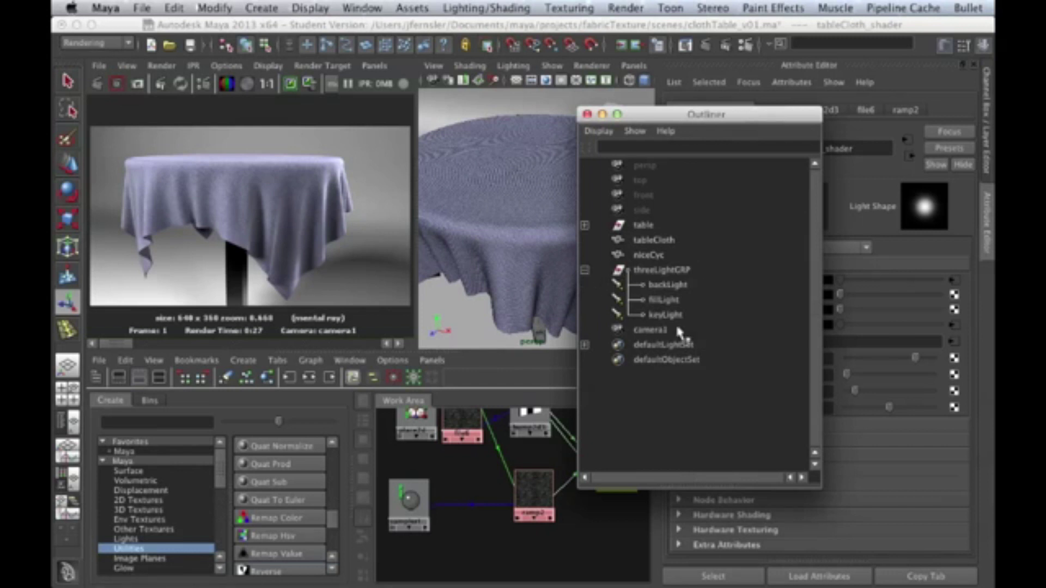
Step: Hide backLight, fillLight and keyLight, and render the tablecloth unlit in an enlarged render view
{"action": "left_click_drag", "start_coordinate": [700, 284], "coordinate": [703, 315]}
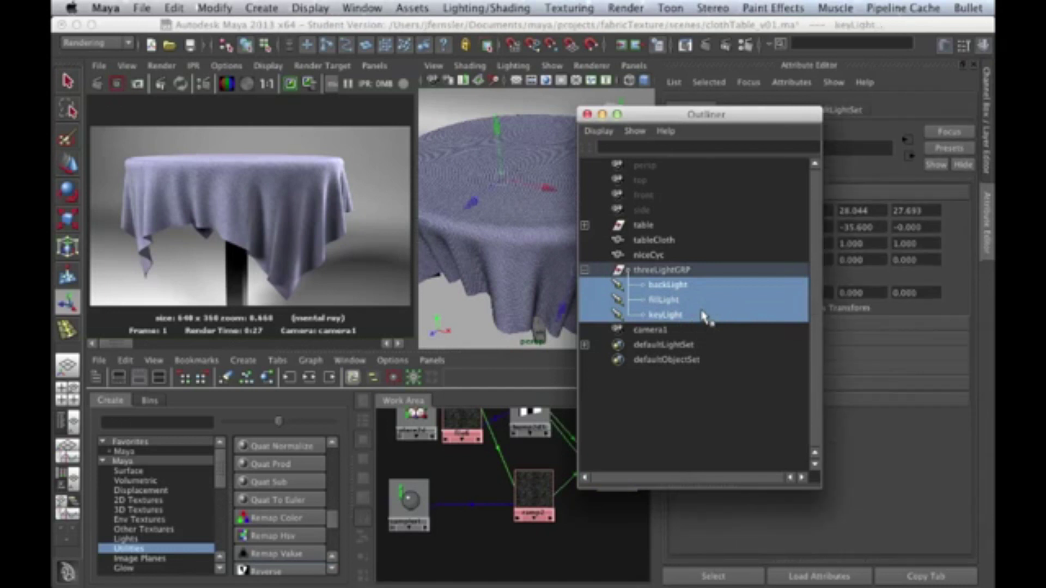
{"action": "key", "text": "ctrl+h"}
{"action": "left_click", "coordinate": [364, 217]}
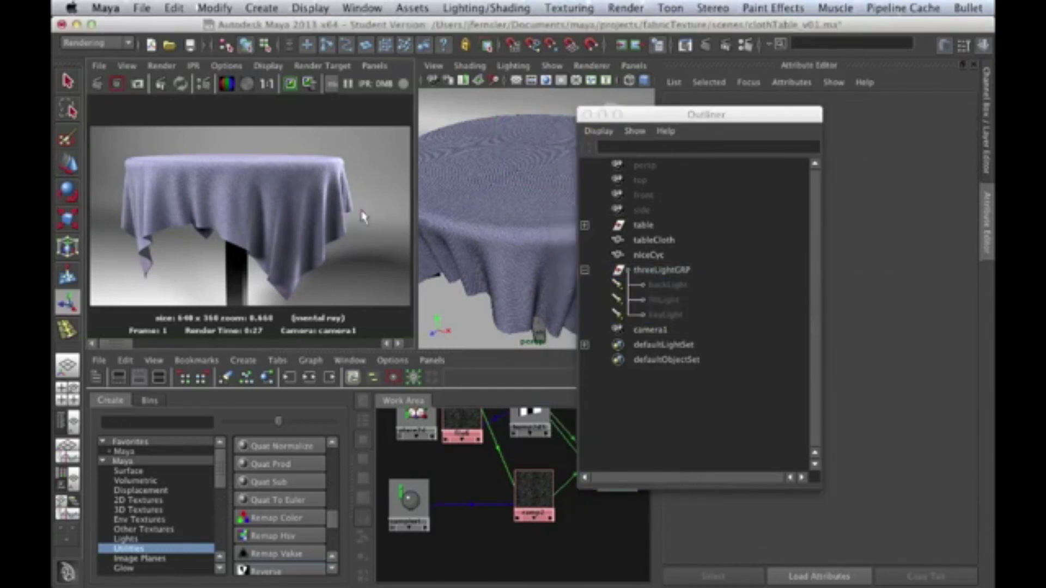
{"action": "key", "text": "space"}
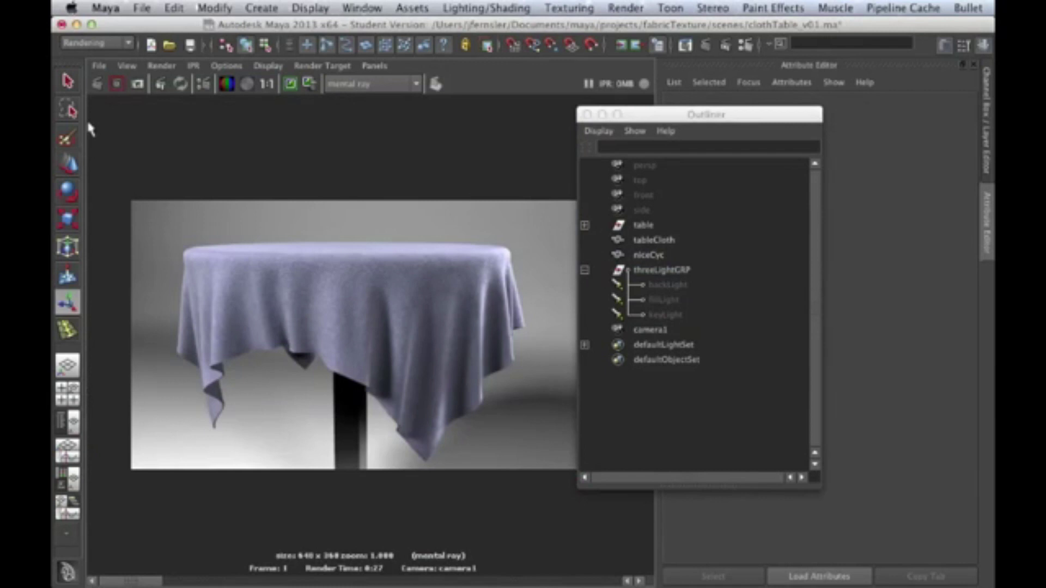
{"action": "left_click", "coordinate": [96, 85]}
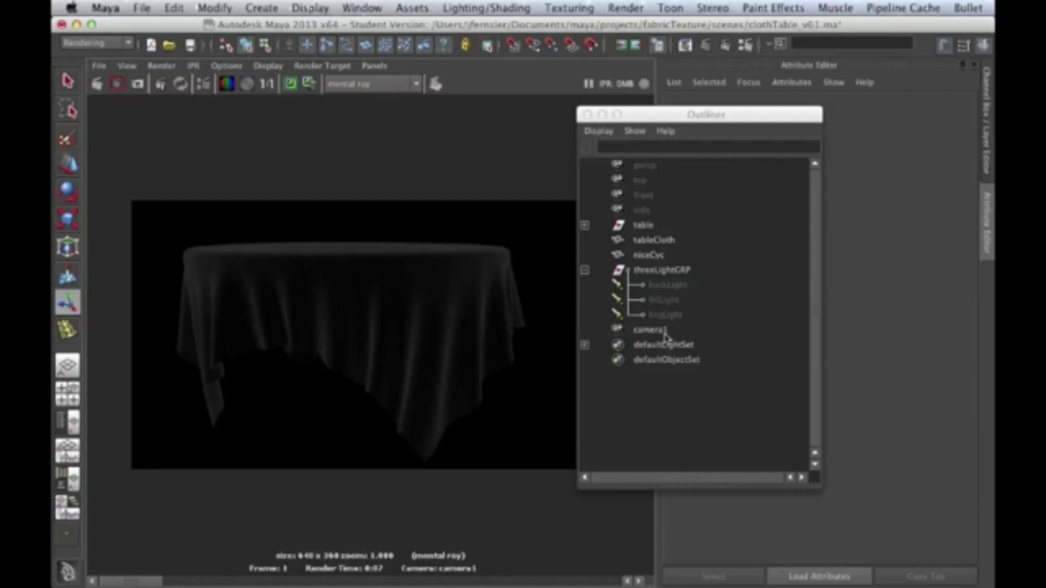
Step: Unhide backLight and fillLight, move the Outliner out of the way and render the tablecloth again
{"action": "left_click", "coordinate": [671, 288]}
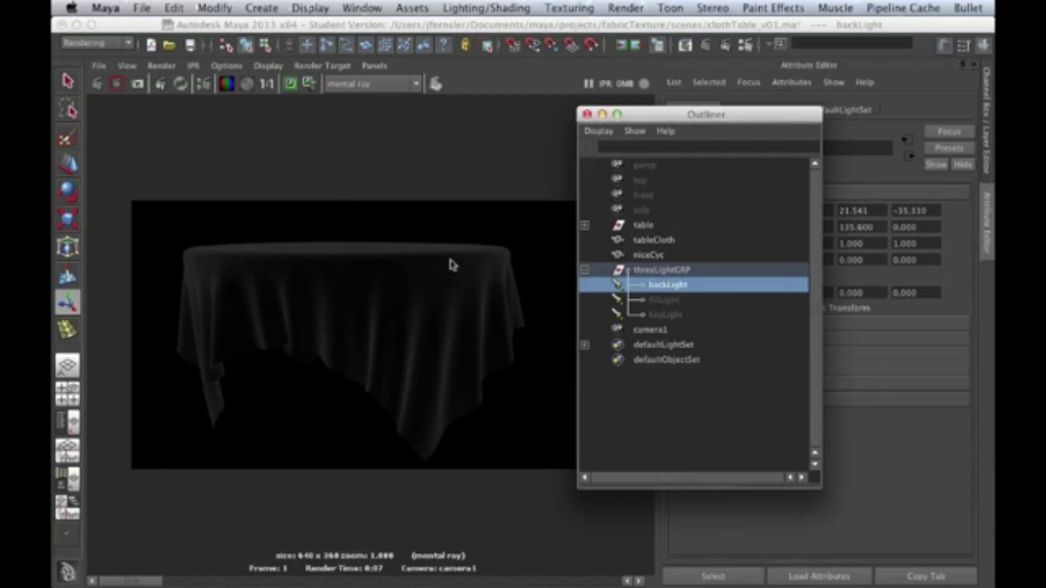
{"action": "left_click", "coordinate": [662, 299]}
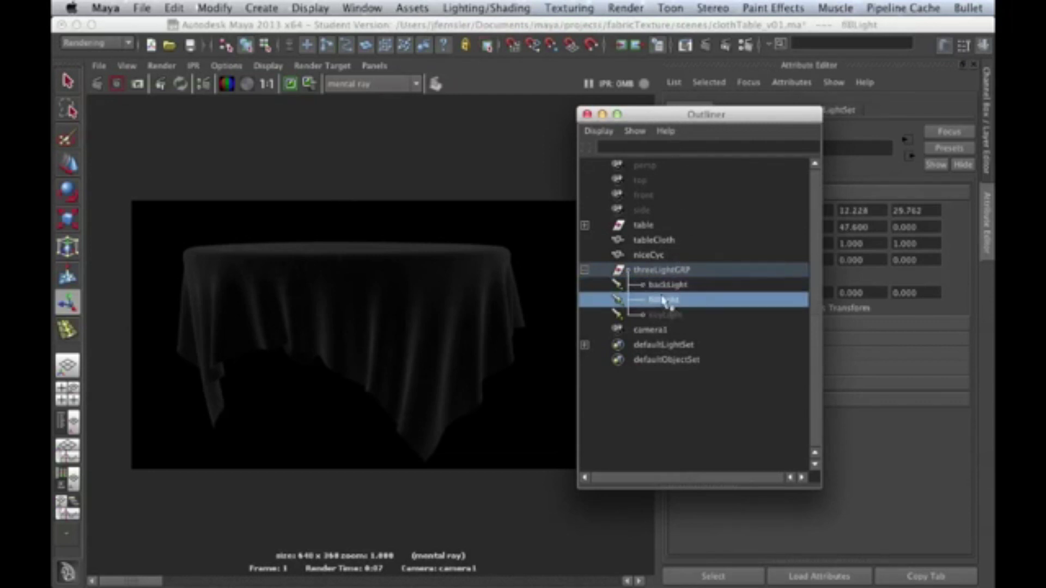
{"action": "left_click_drag", "start_coordinate": [643, 115], "coordinate": [1040, 154]}
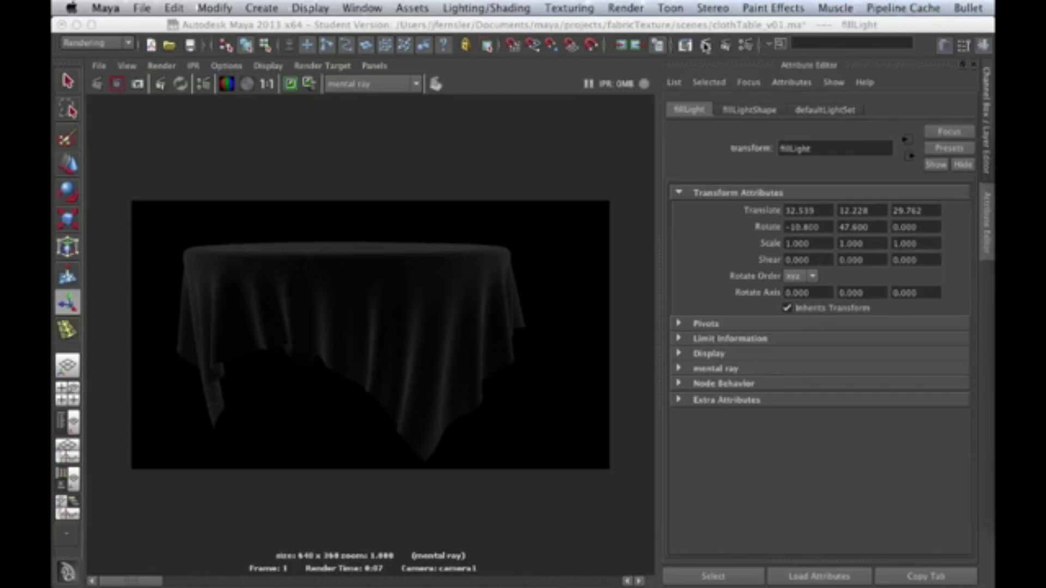
{"action": "left_click", "coordinate": [96, 84]}
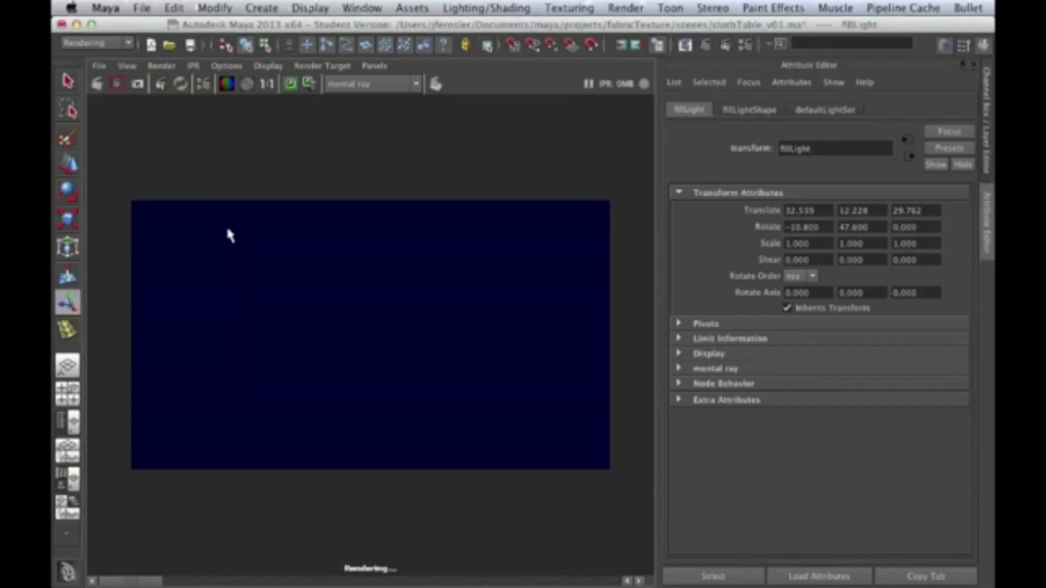